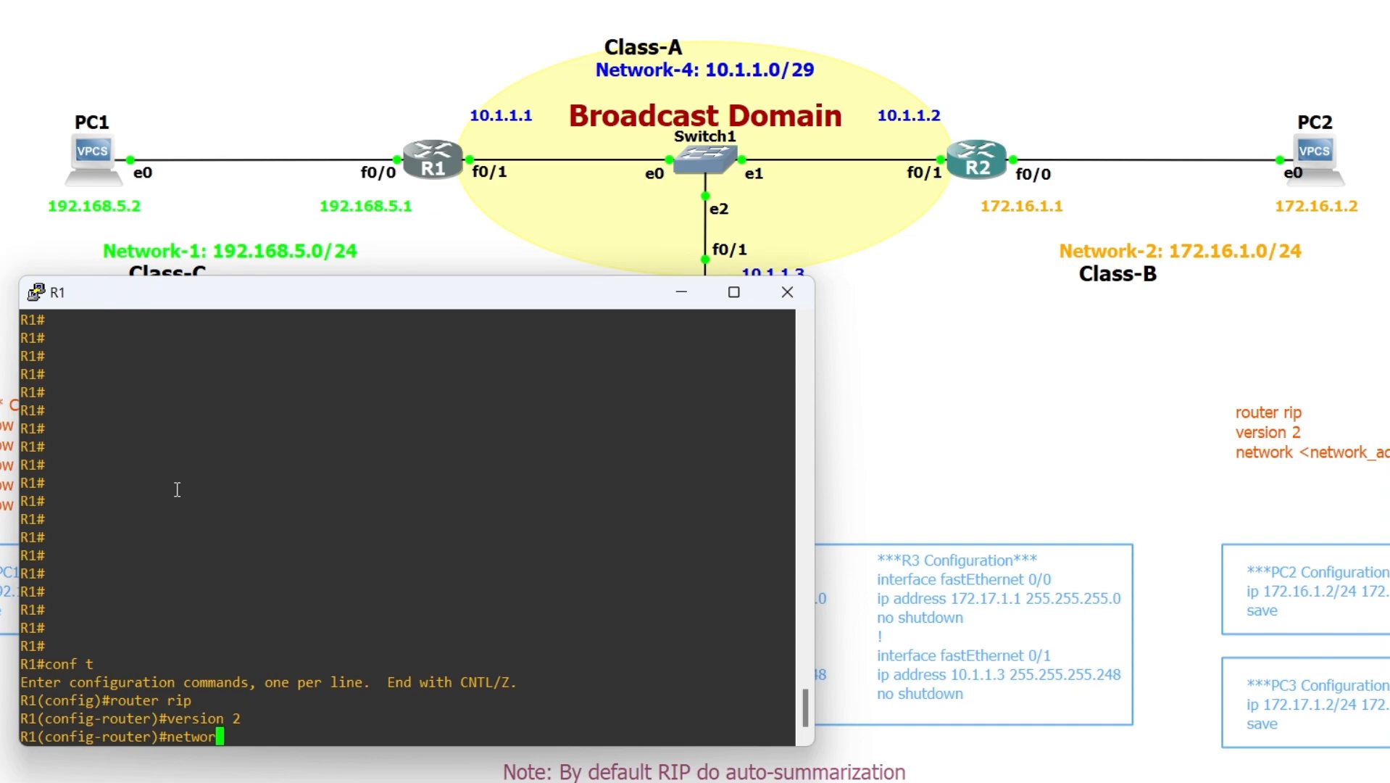
Advertise network 10.1.1.0 in R1's RIP process and leave configuration mode
text(10.1.1.0)
key(Return)
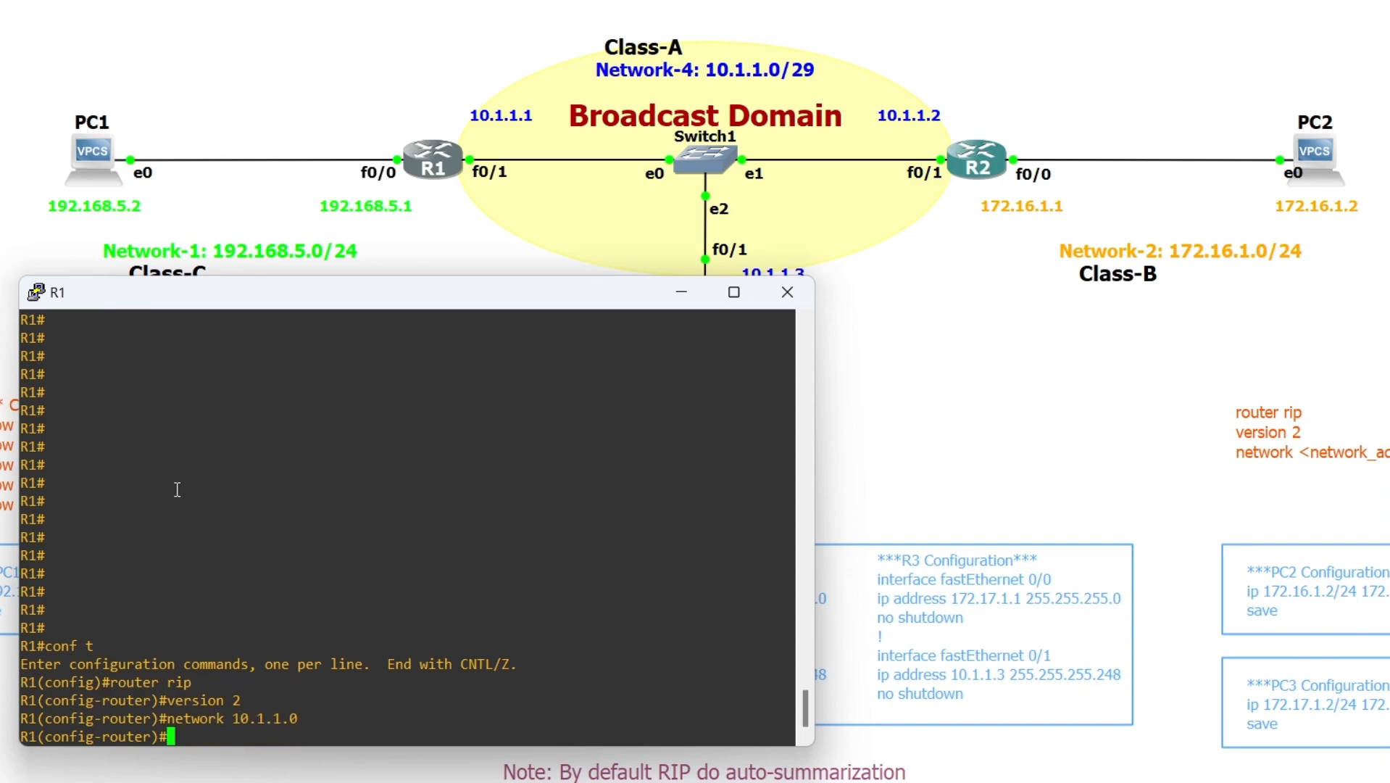
text(end)
key(Return)
Display R1's RIP database and examine its directly connected and auto-summary entries
text(s)
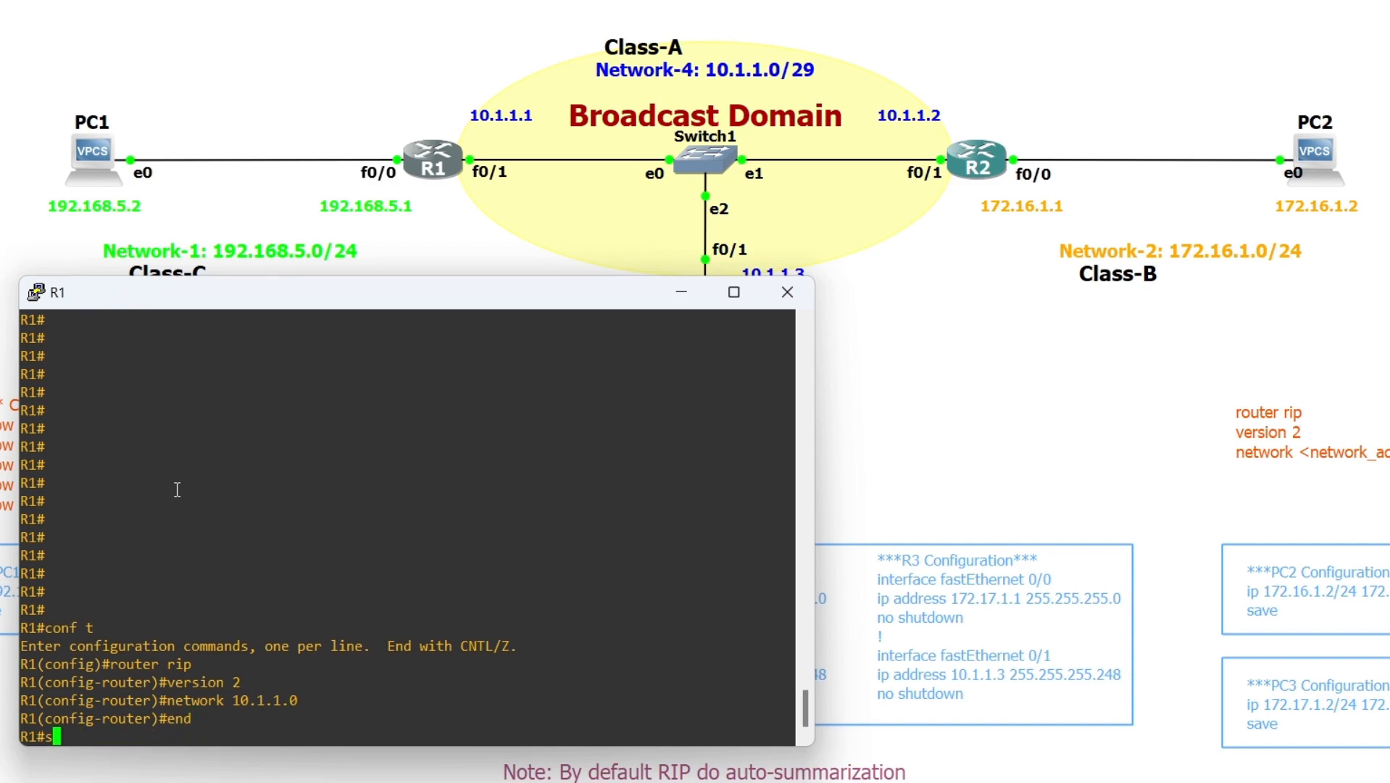
text(how ip ro)
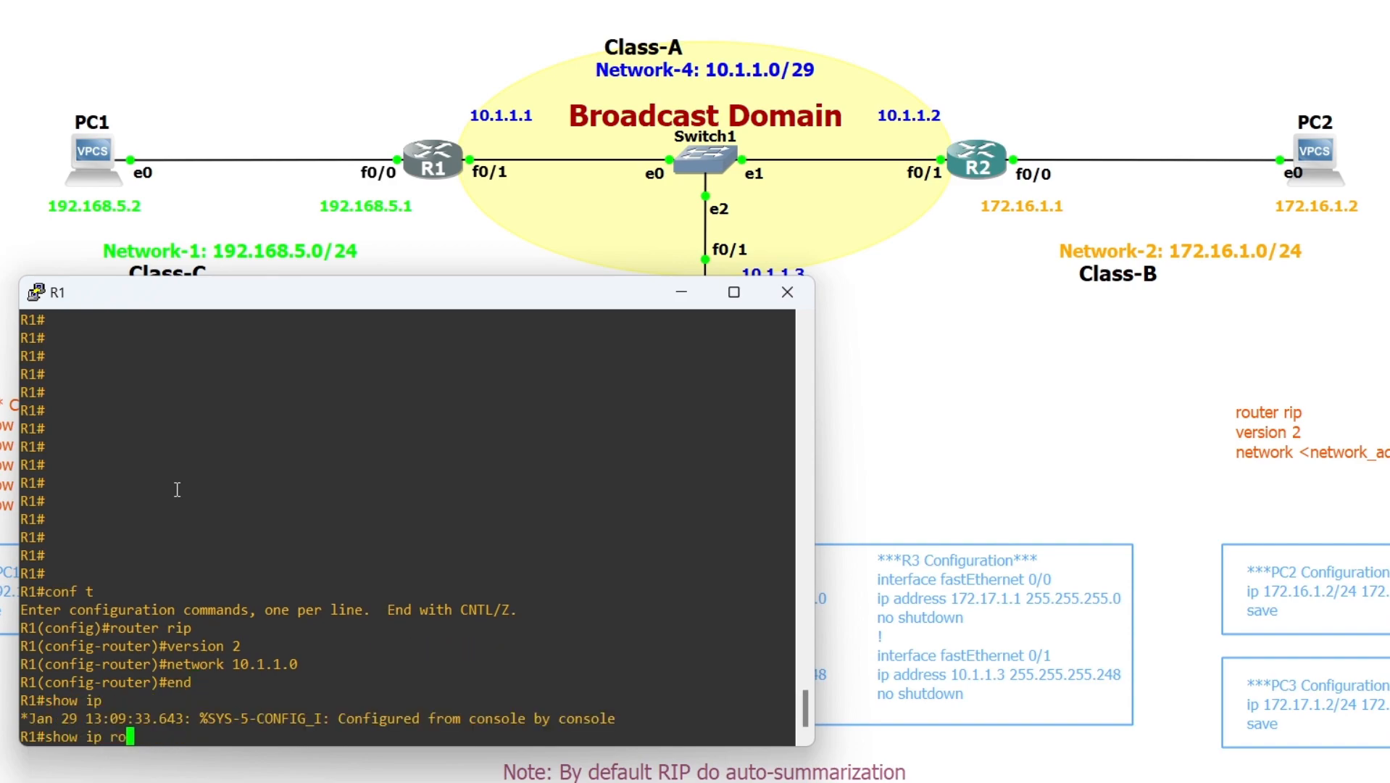
key(BackSpace)
text(i)
key(Tab)
text(da)
key(Tab)
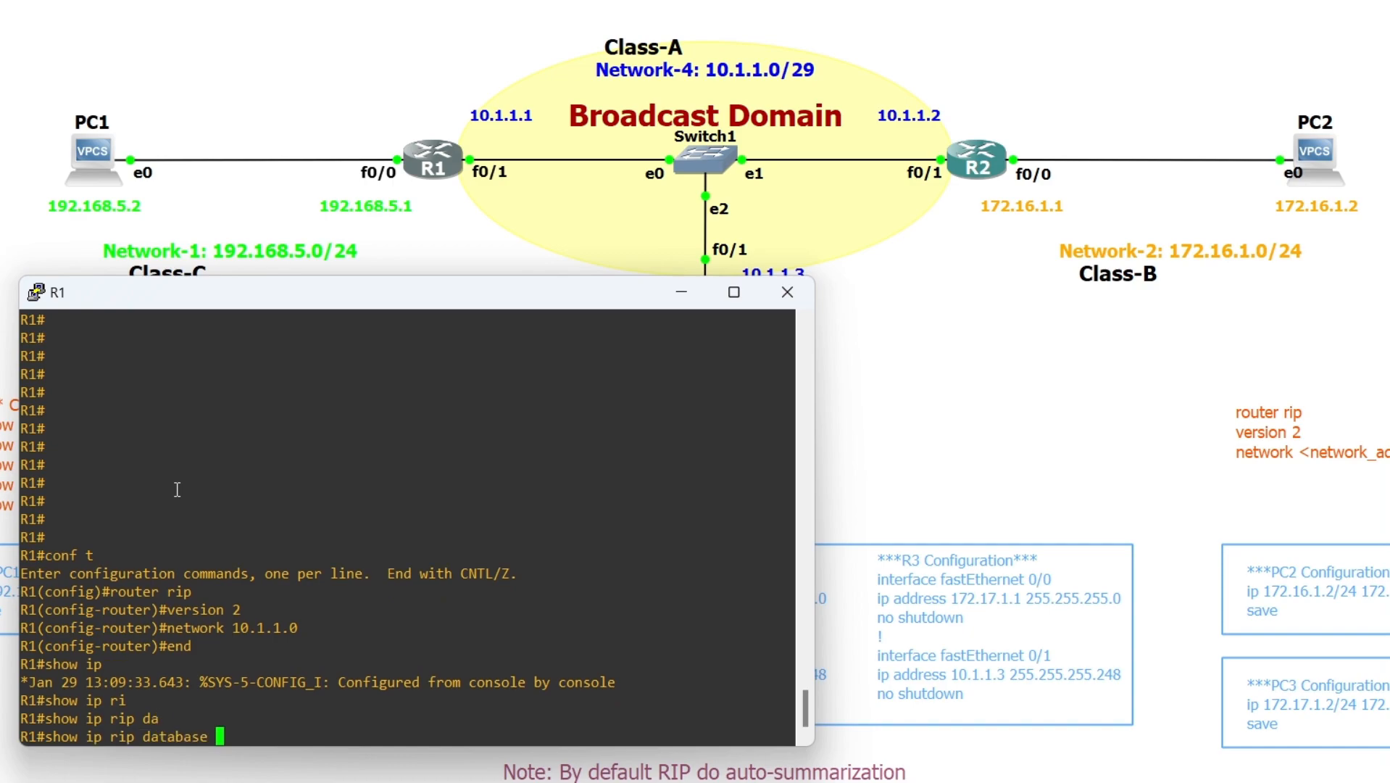
key(Return)
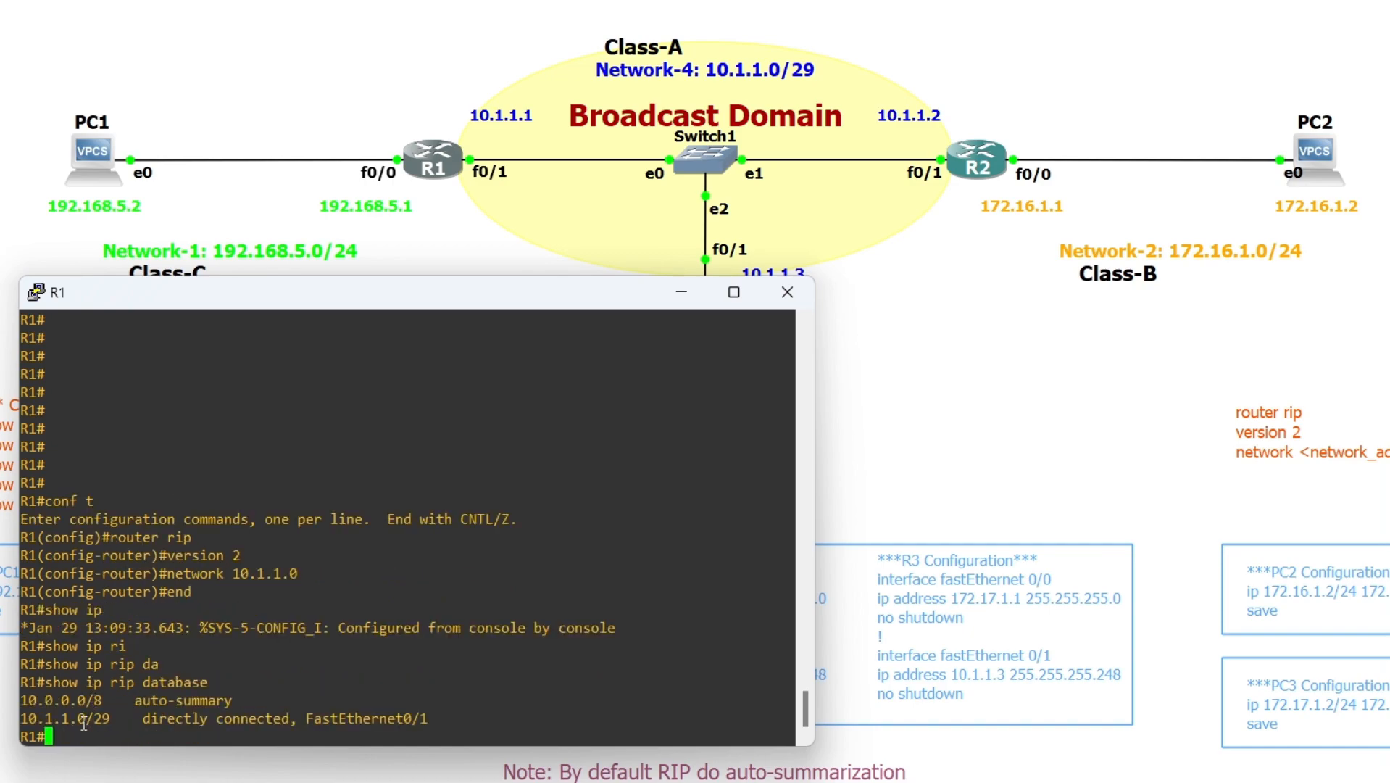
double_click(71, 718)
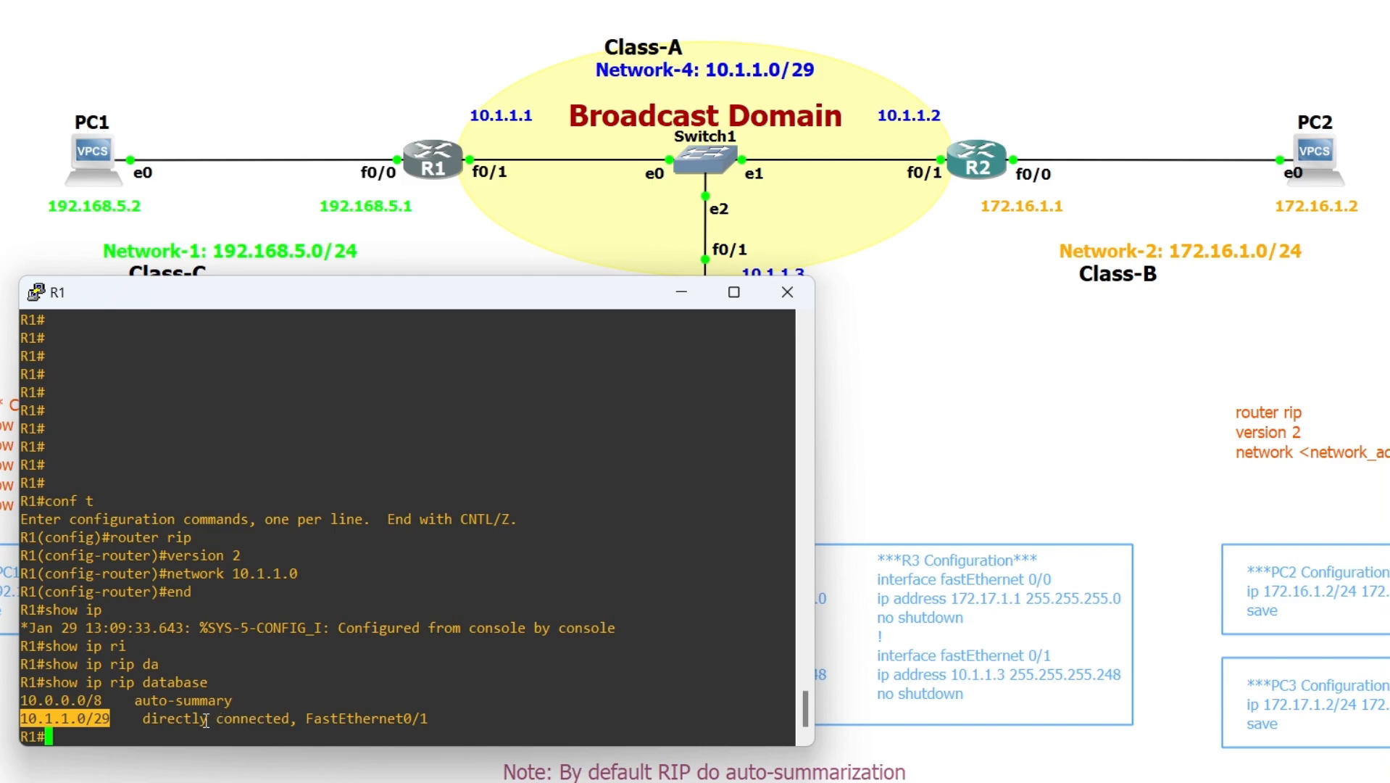
click(356, 718)
double_click(356, 718)
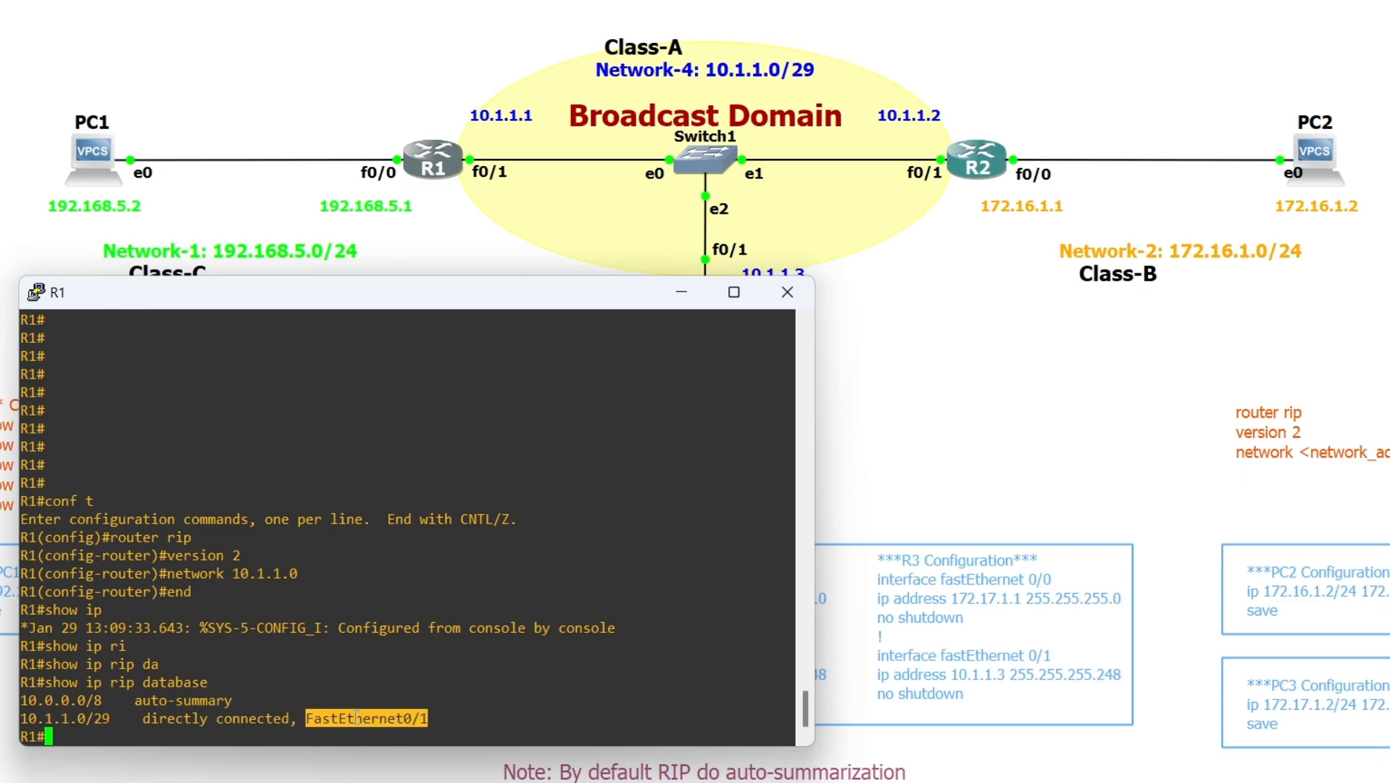
double_click(58, 718)
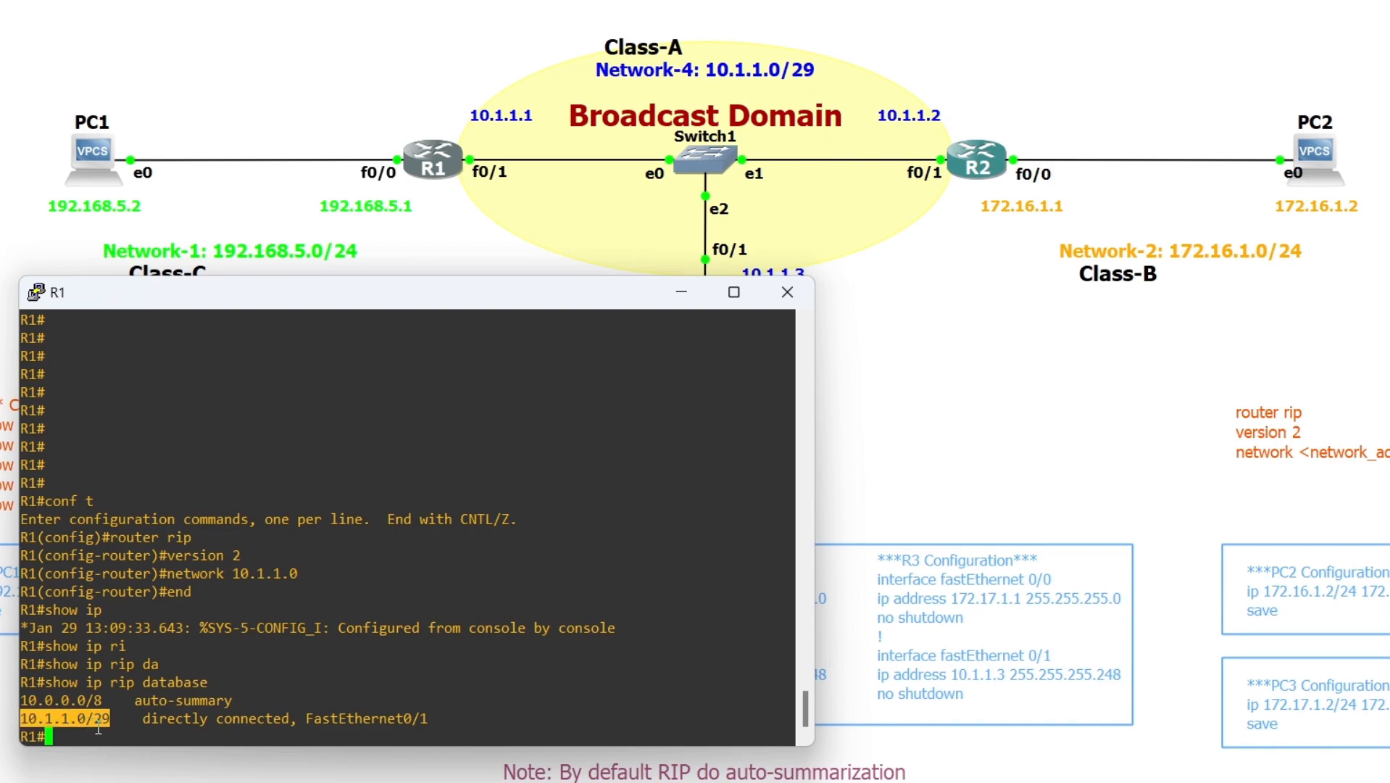
double_click(75, 699)
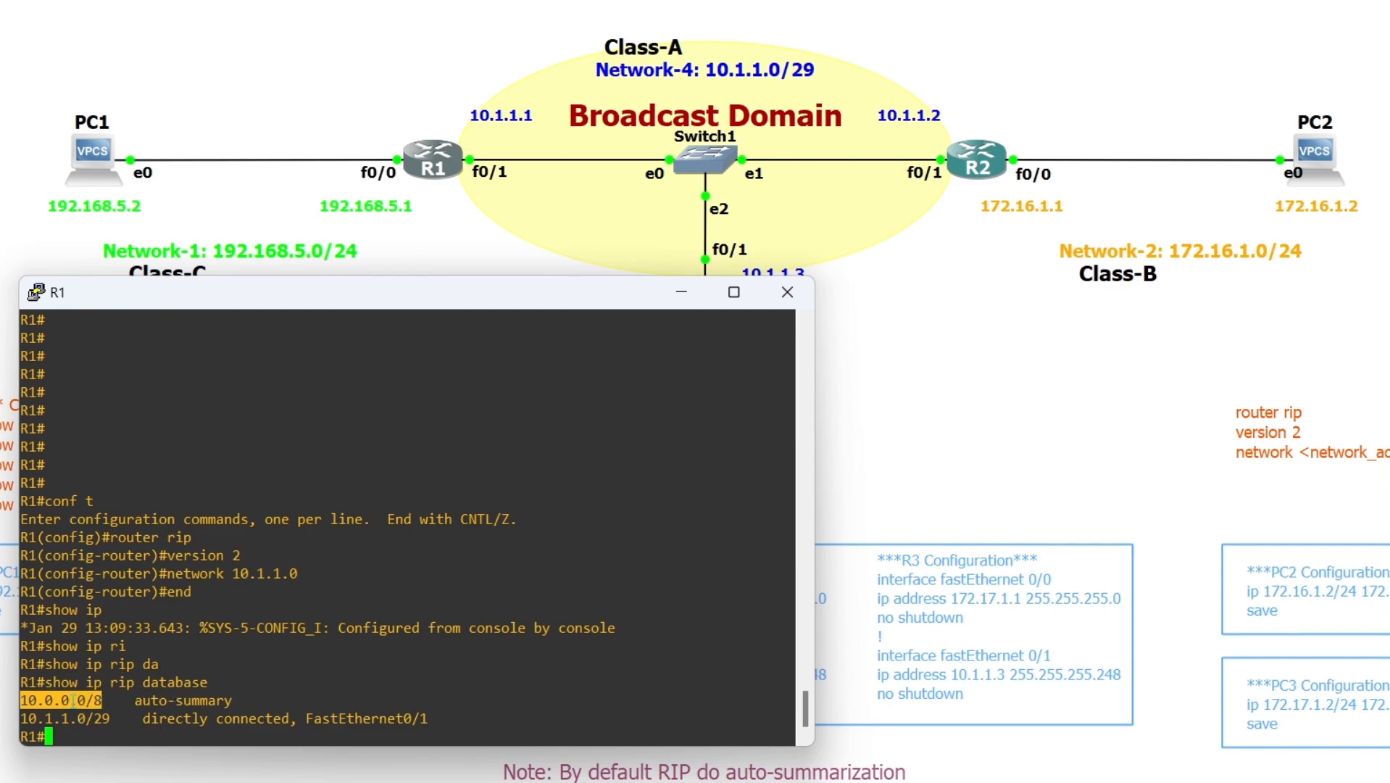
click(131, 718)
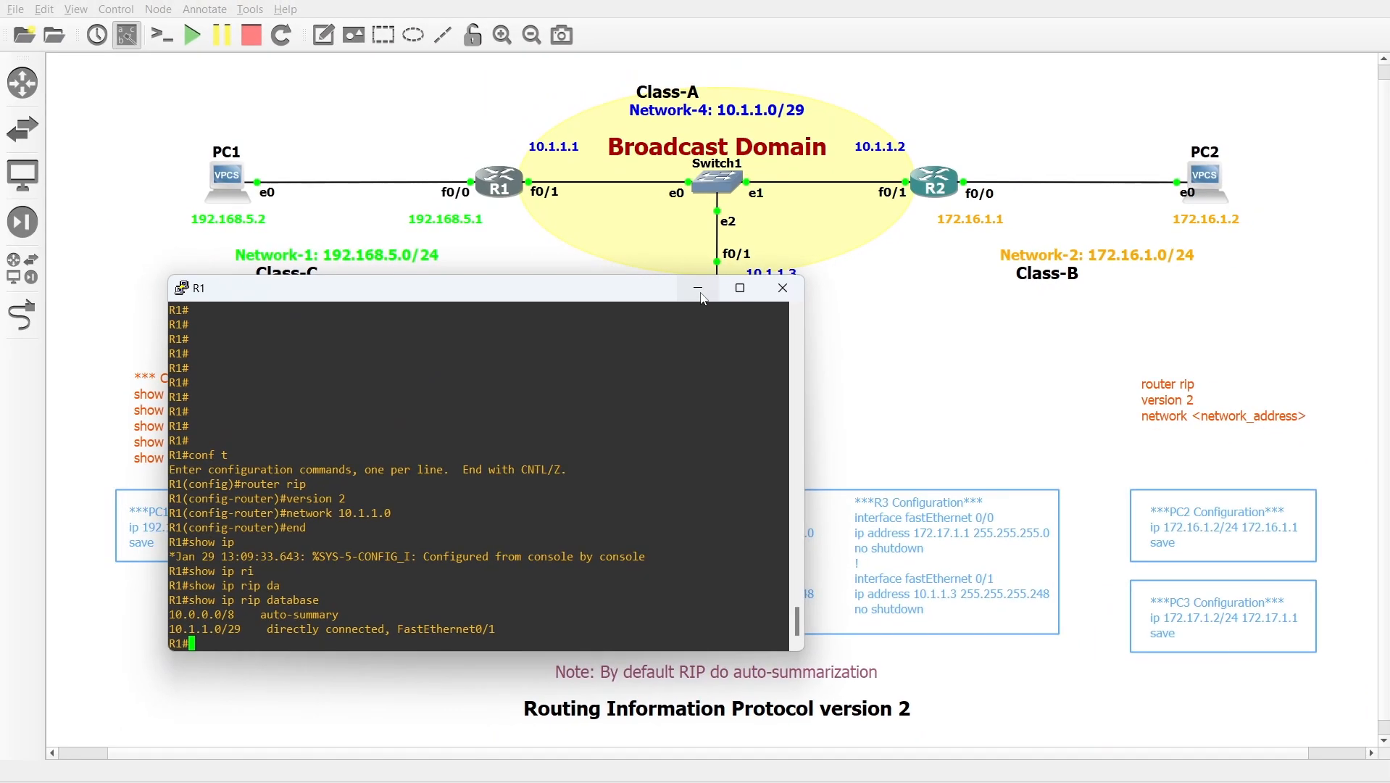
Switch from R1 to R2's console and enable RIP version 2 in global configuration
click(701, 292)
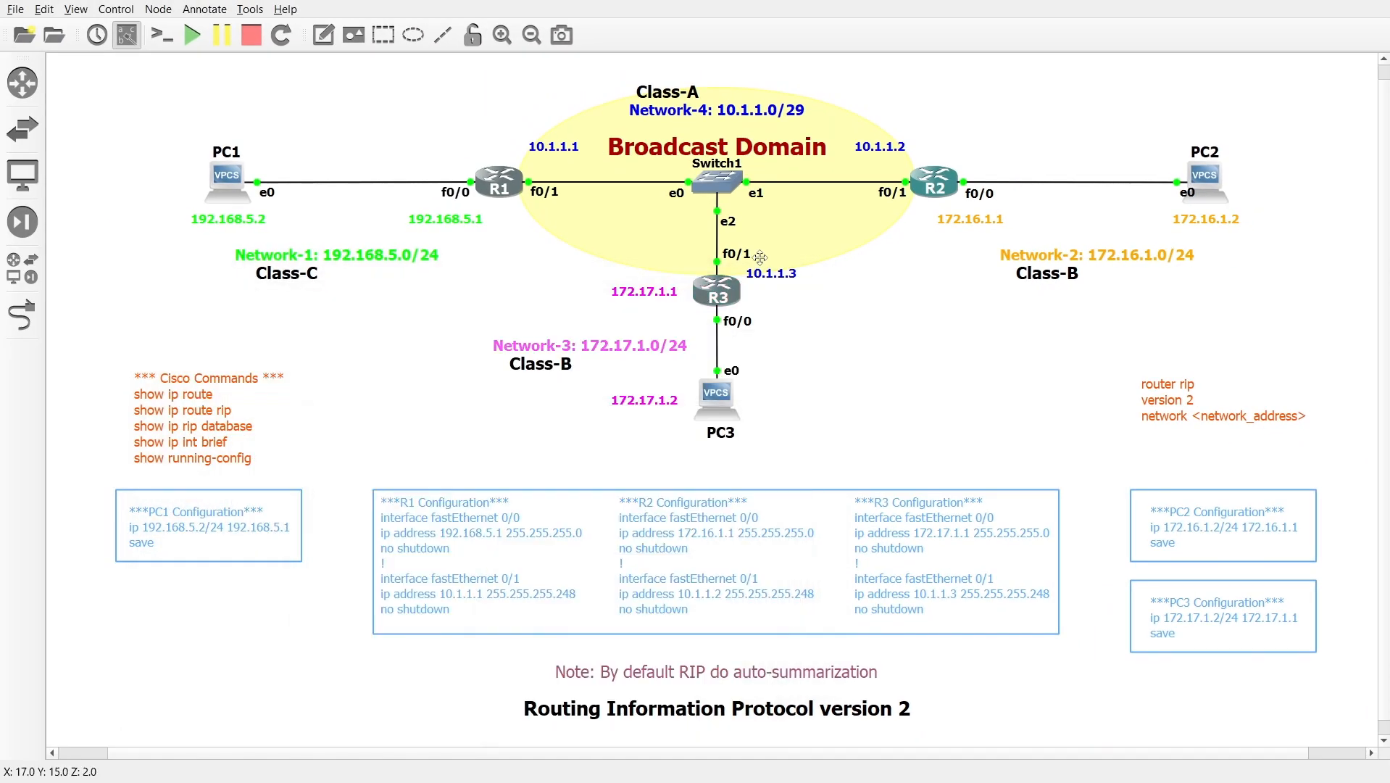
double_click(937, 181)
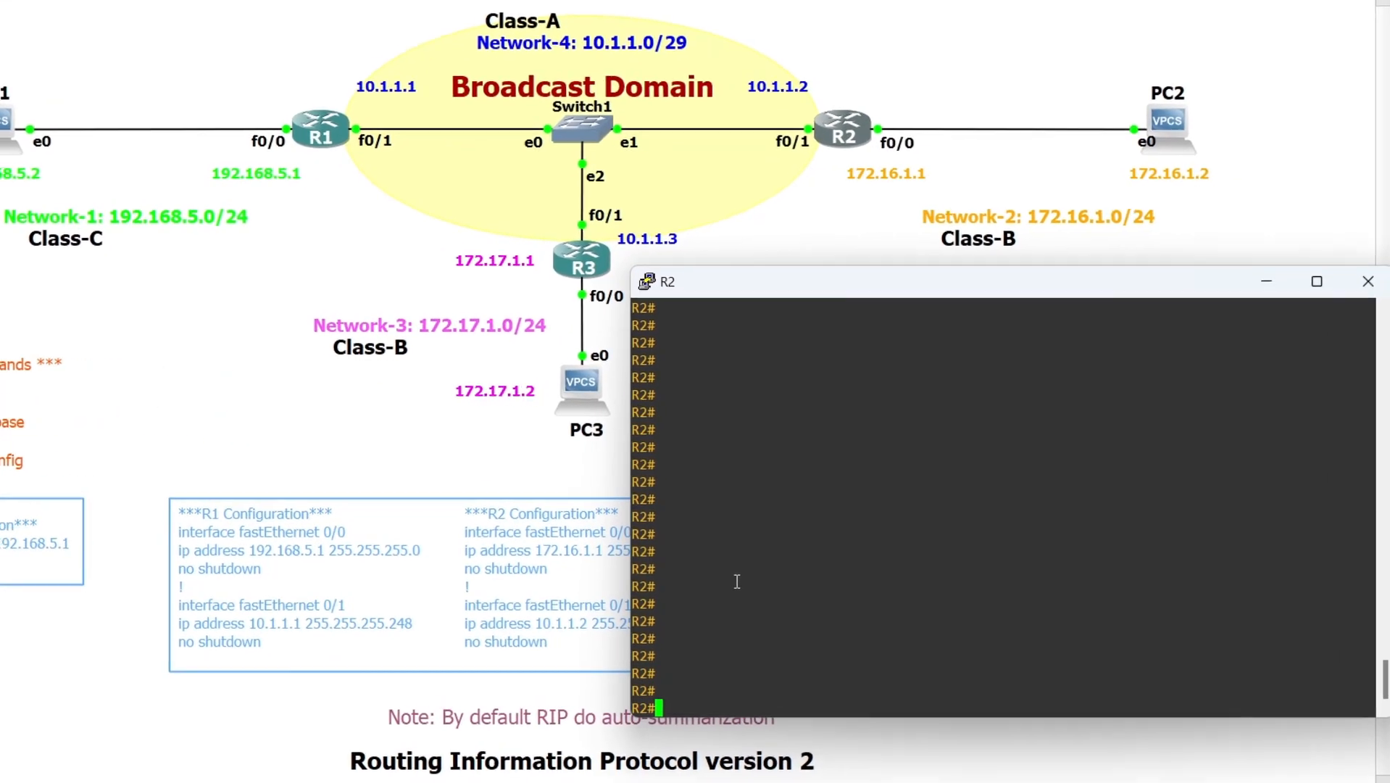
text(conf t)
key(Return)
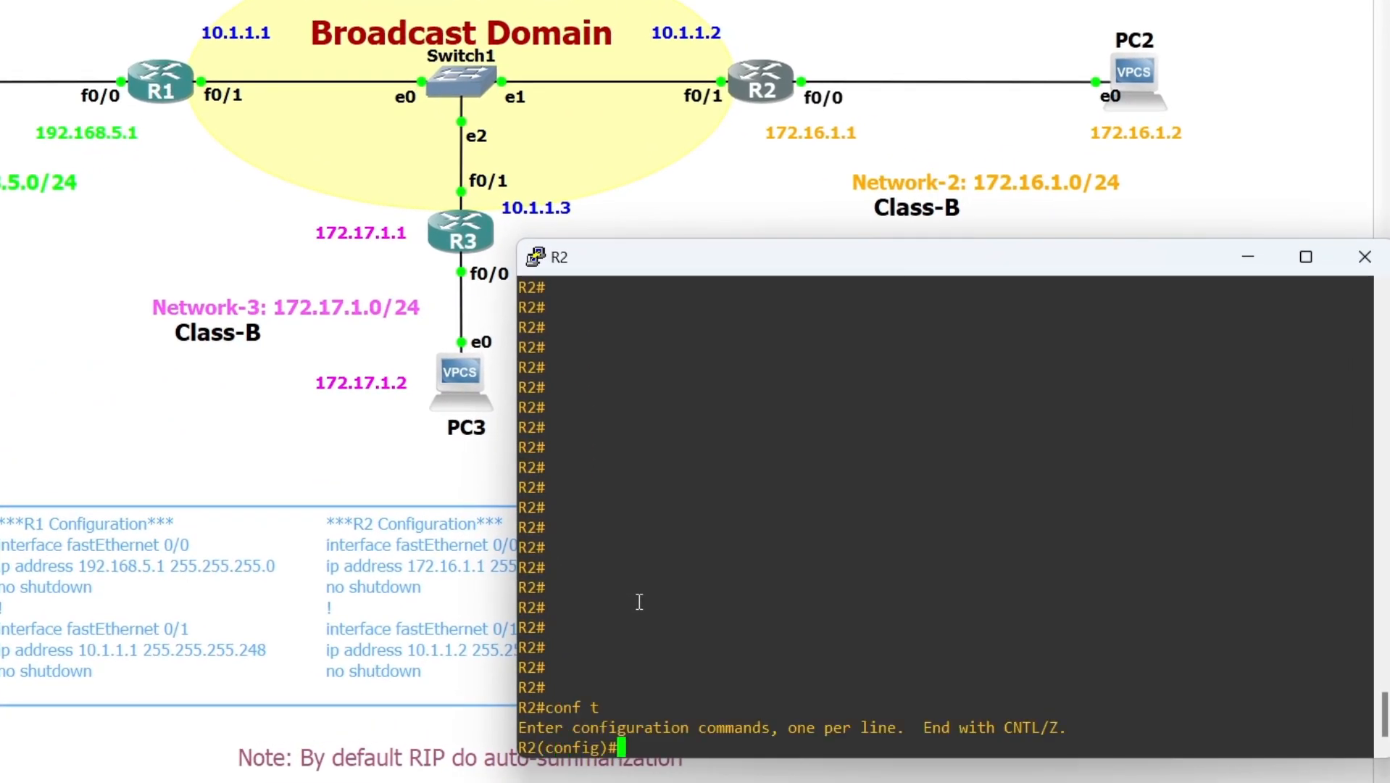
text(router rip)
key(Return)
text(version 2)
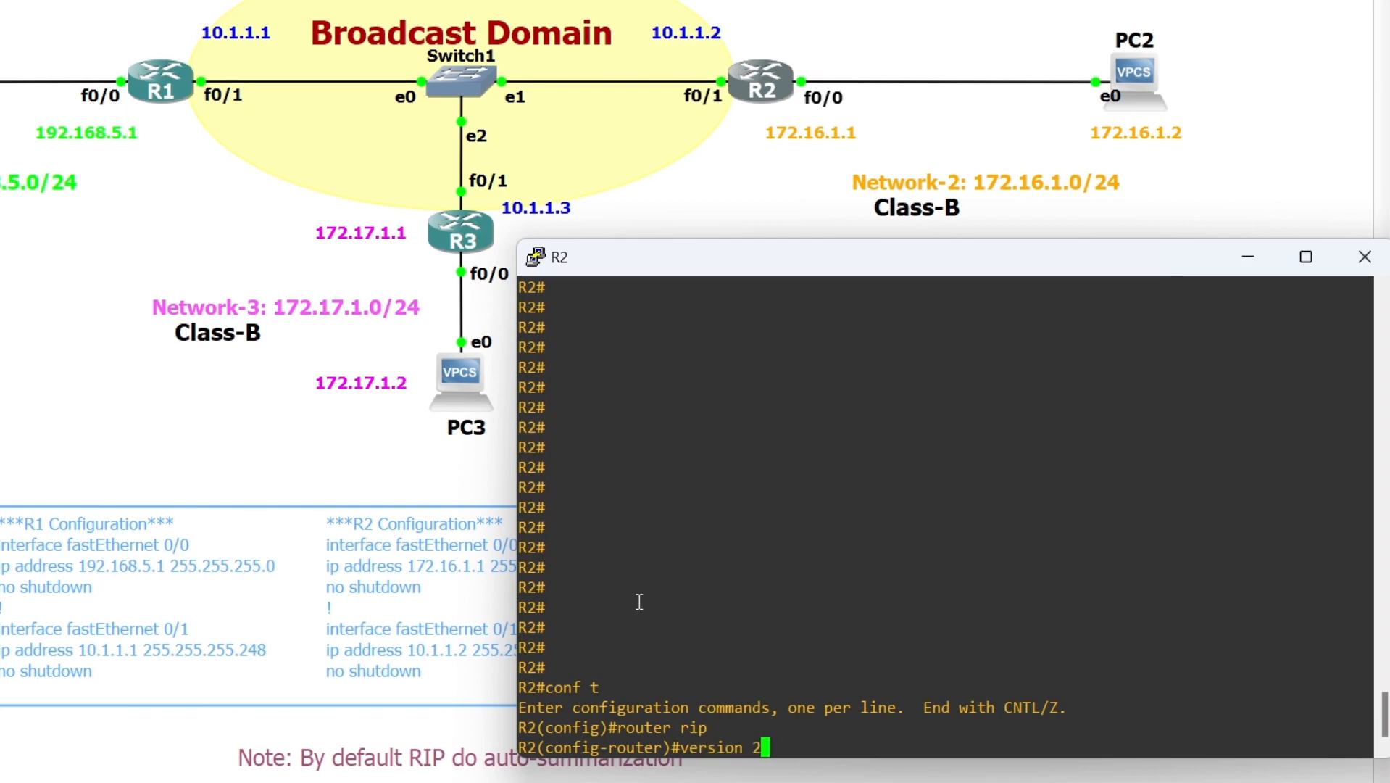
key(Return)
Advertise network 10.1.1.0 in R2's RIP process and leave configuration mode
text(network 10.1.1.0)
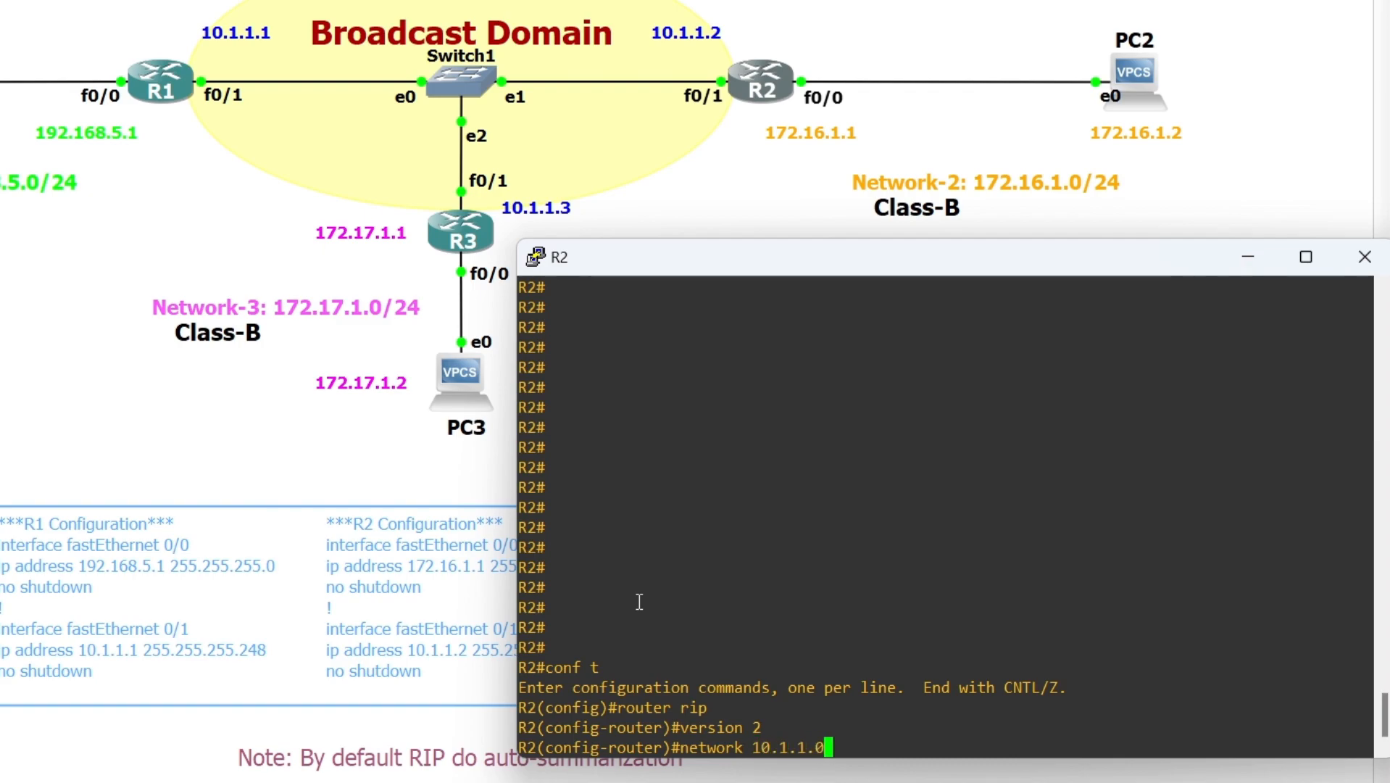
key(Return)
text(end)
key(Return)
Display R2's RIP database and examine its directly connected and auto-summary entries
text(show)
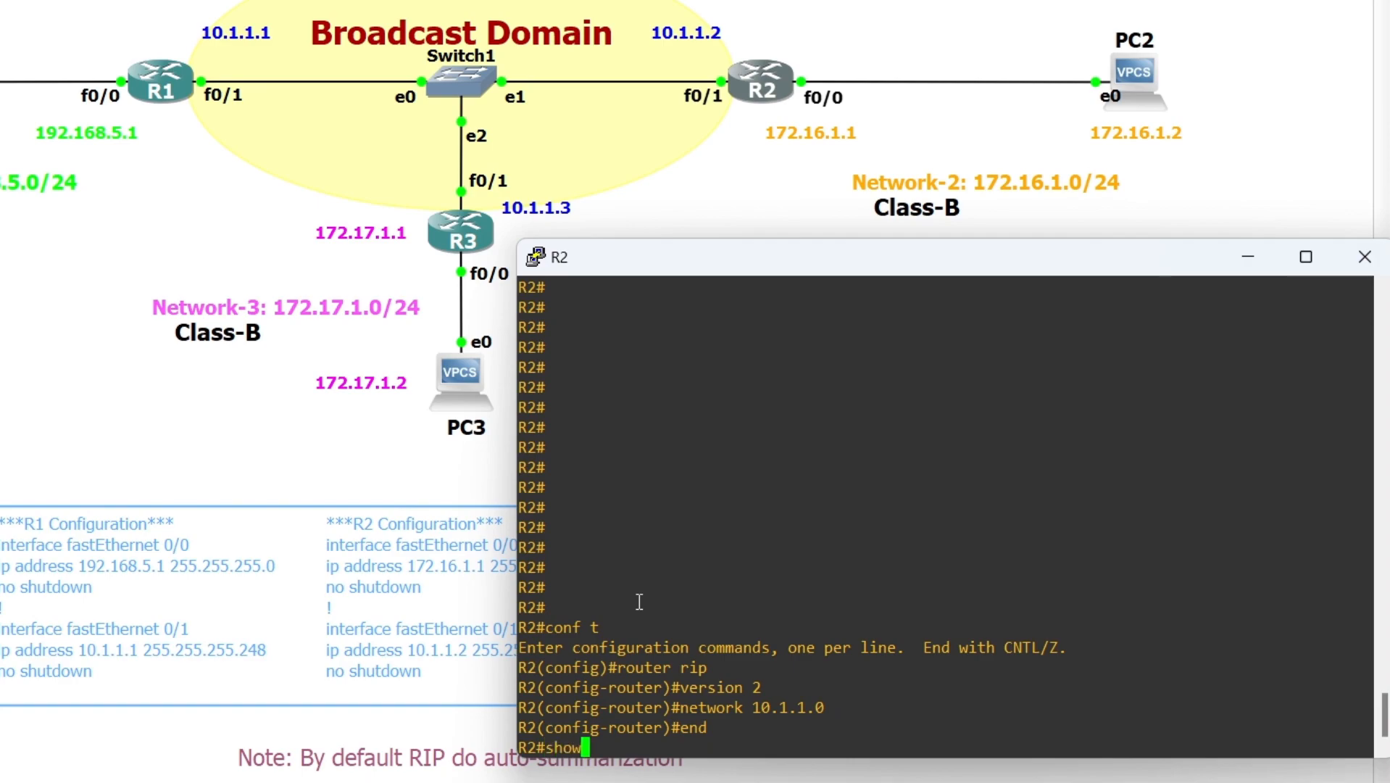
text( ip rip da)
key(Tab)
key(Return)
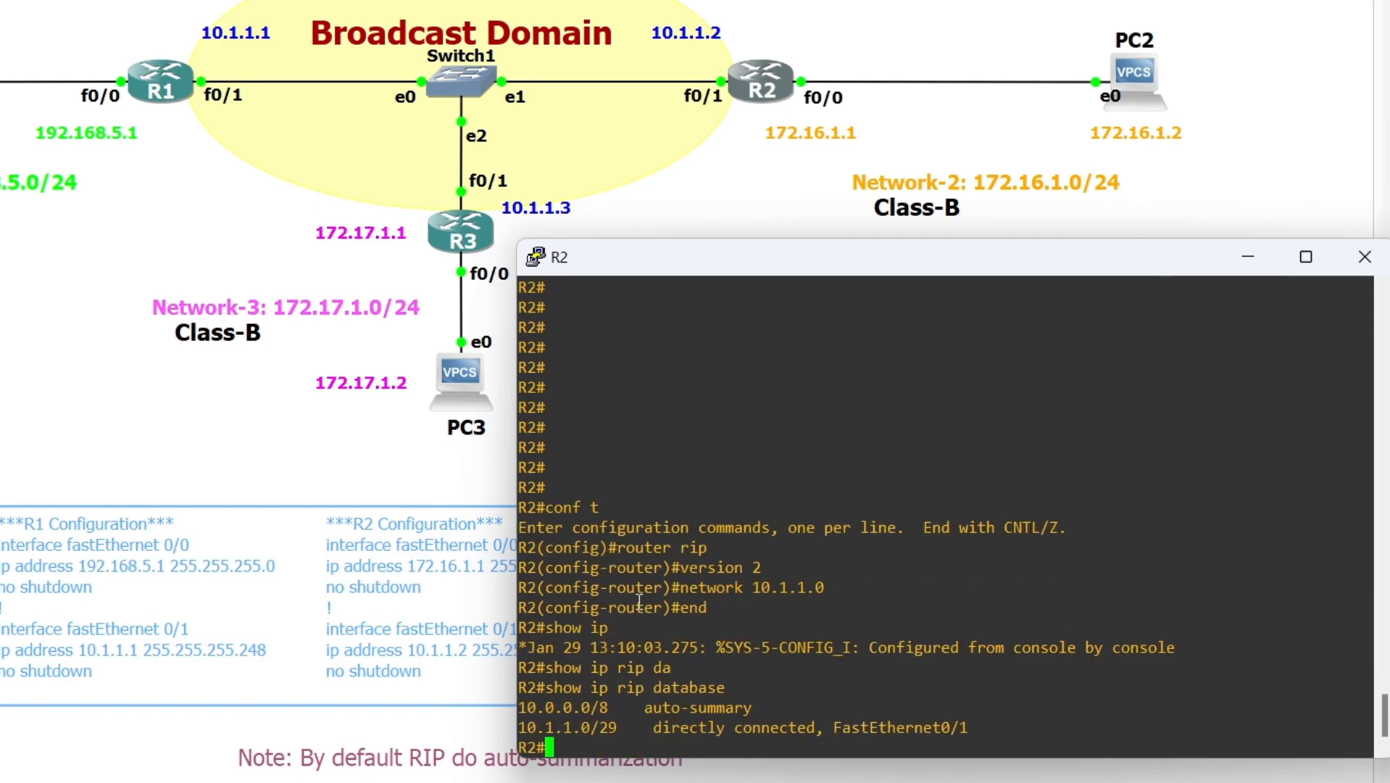
double_click(581, 727)
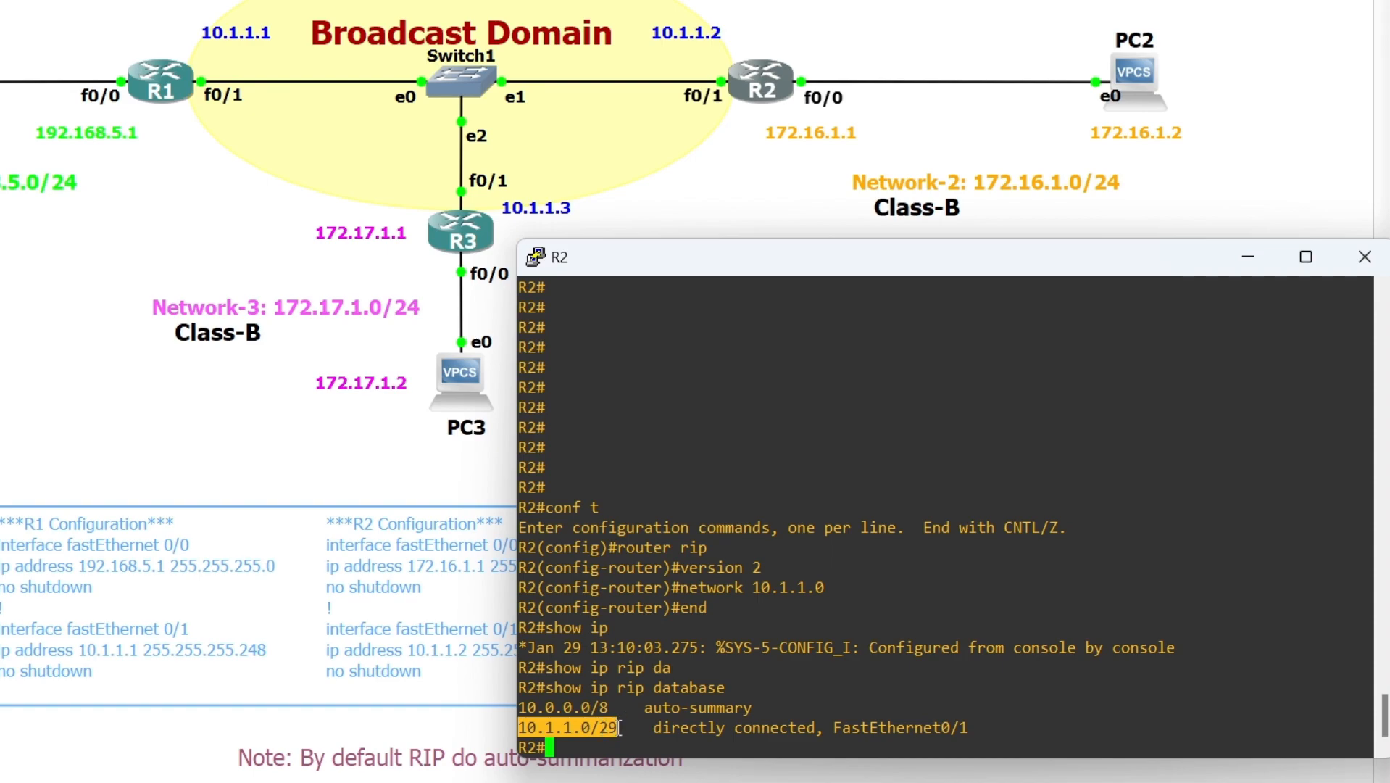
double_click(565, 708)
click(571, 748)
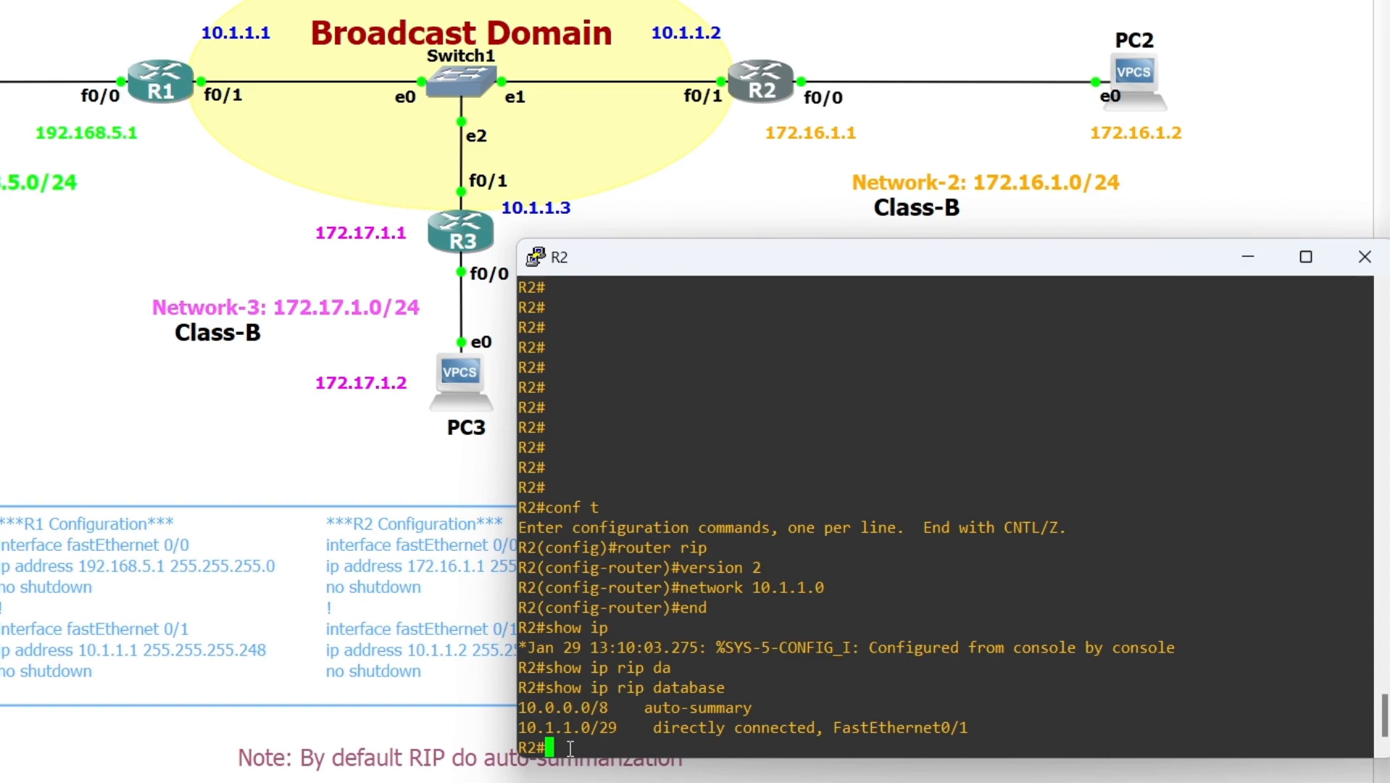
double_click(583, 708)
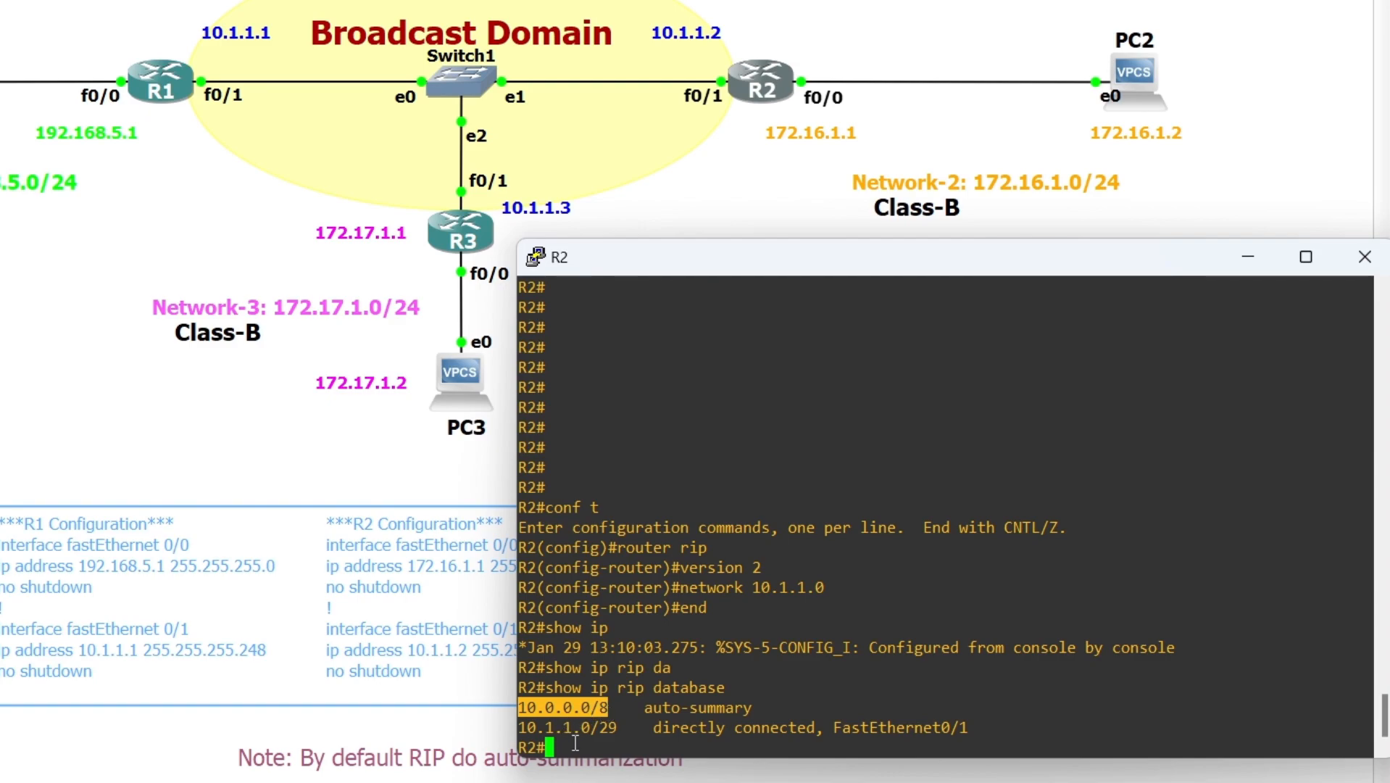
double_click(674, 726)
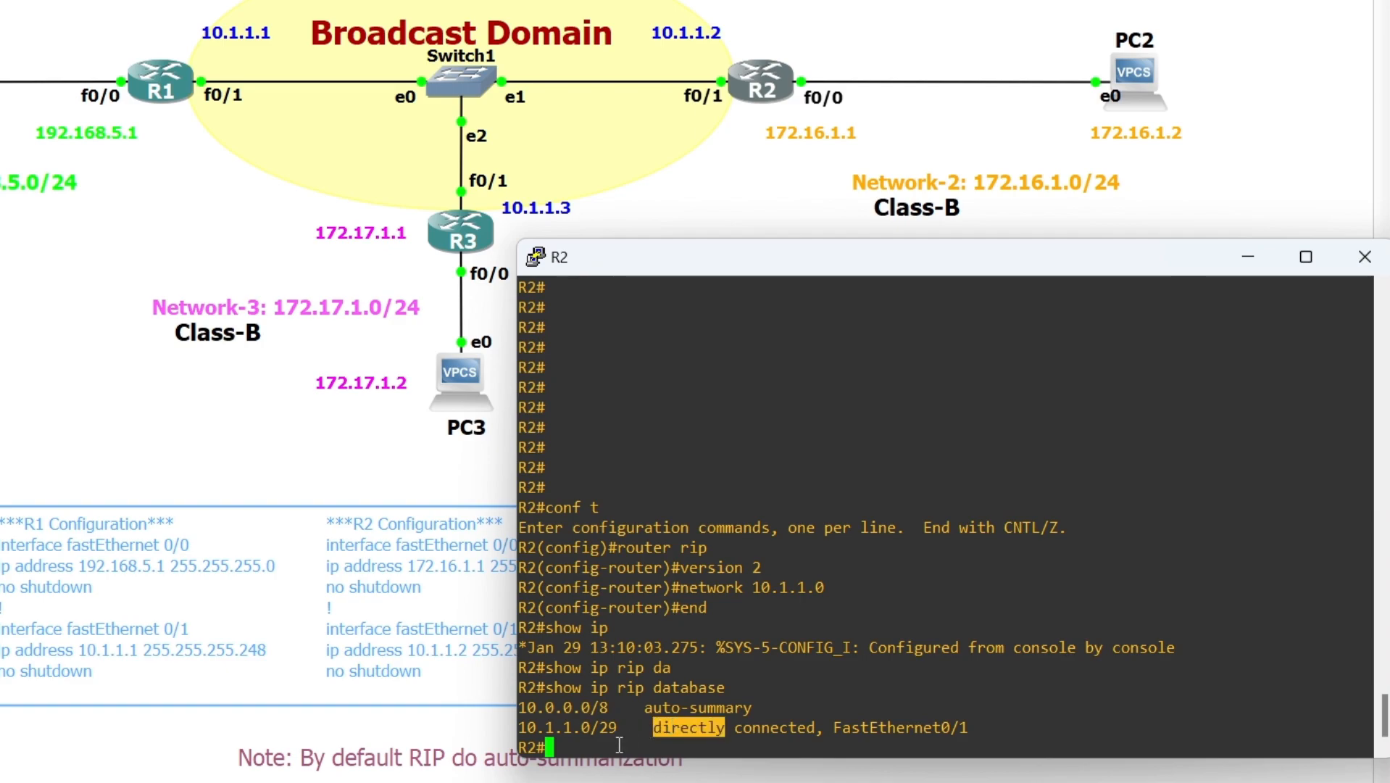
click(576, 748)
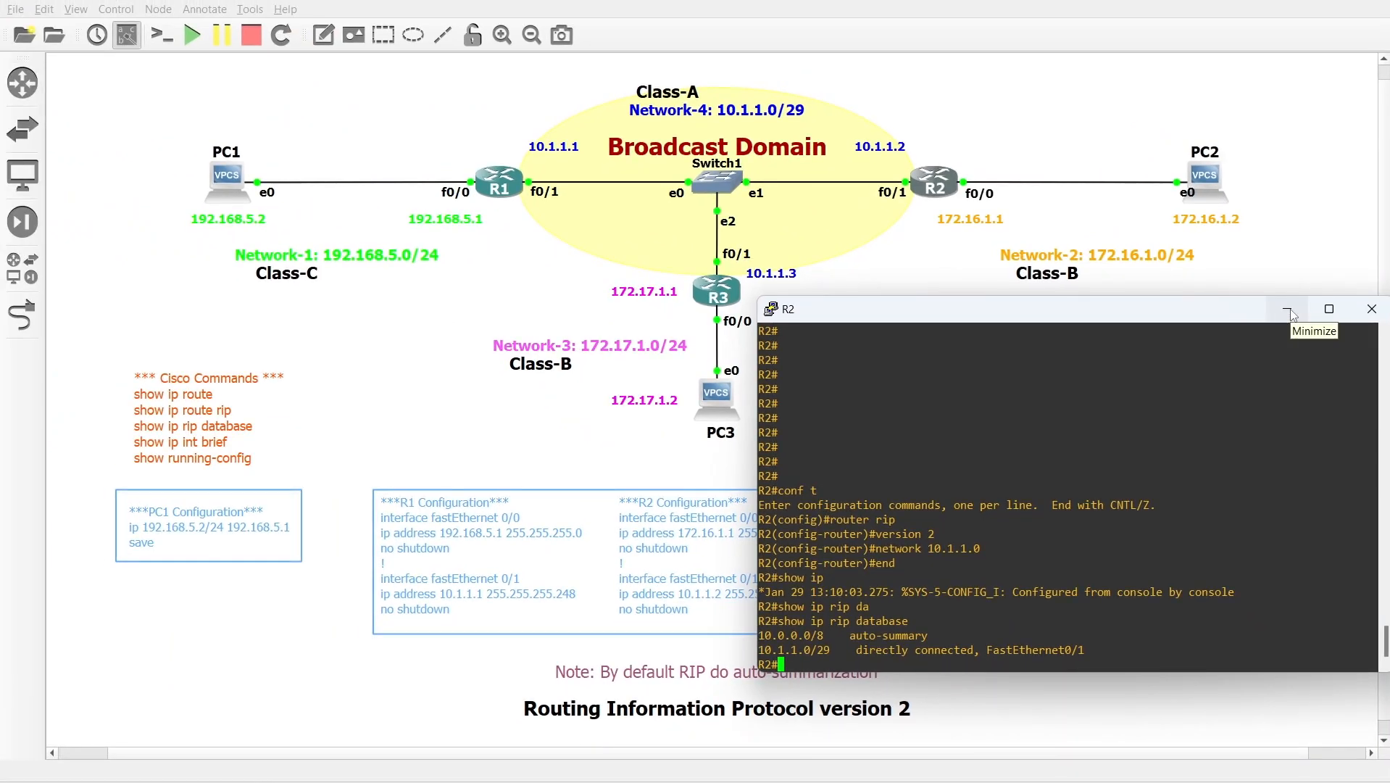
Switch from R2 to R3's console and enable RIP version 2 in global configuration
click(1289, 310)
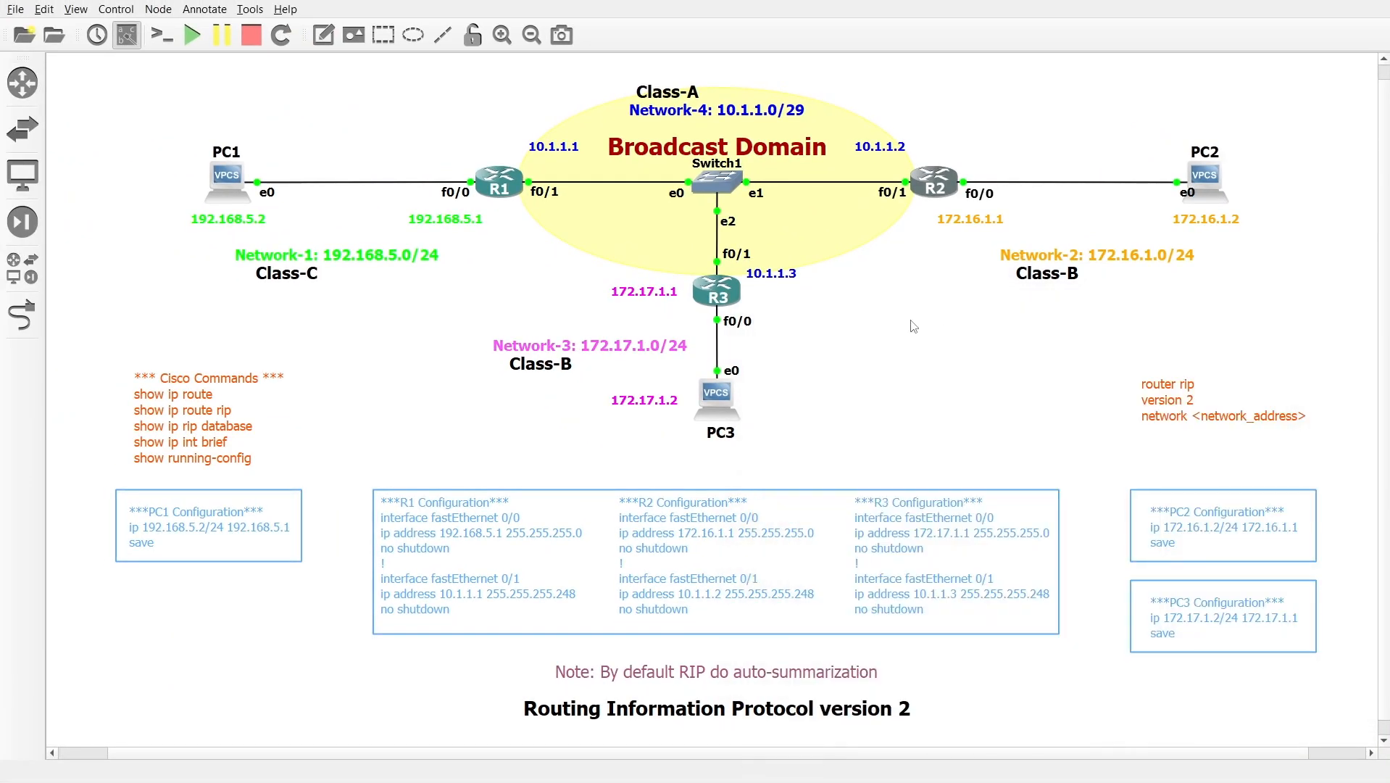
double_click(715, 289)
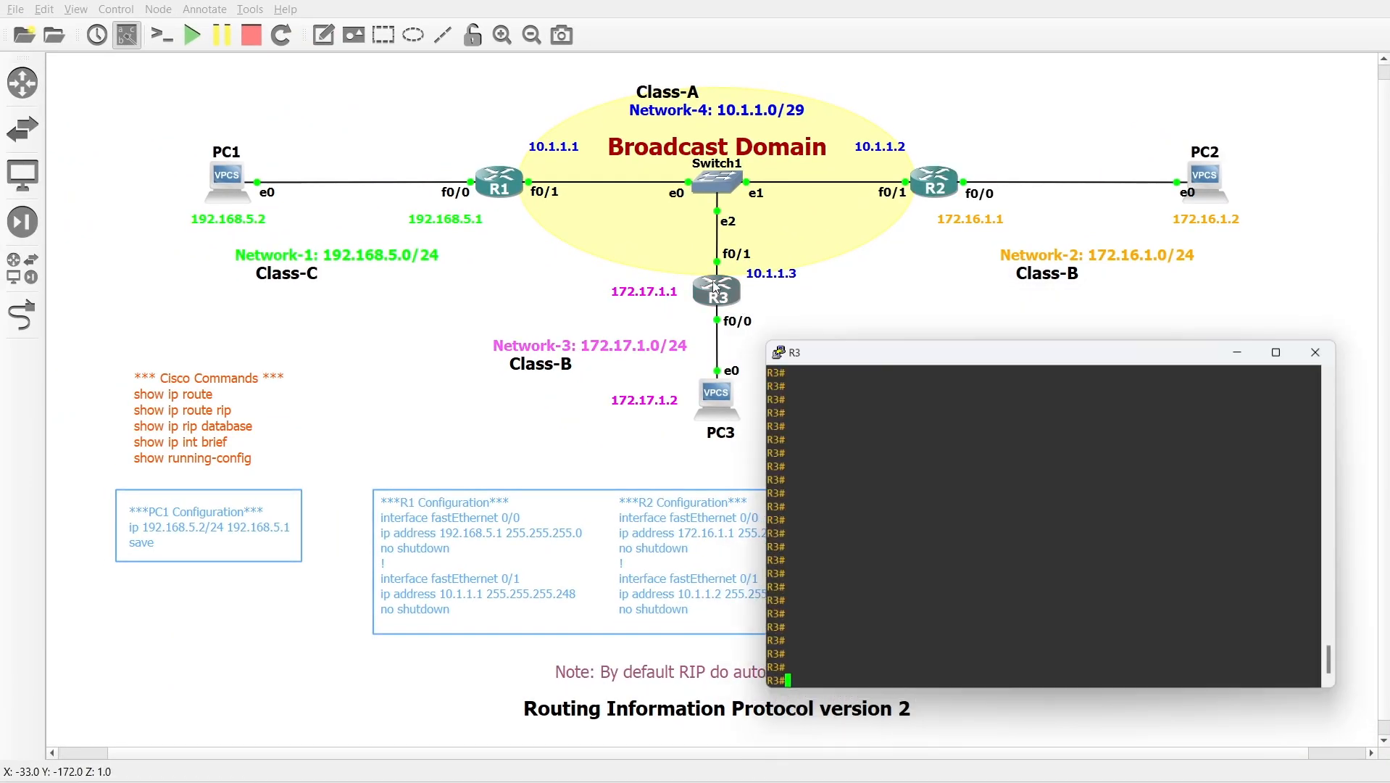
text(conf t)
key(Return)
text(router rip)
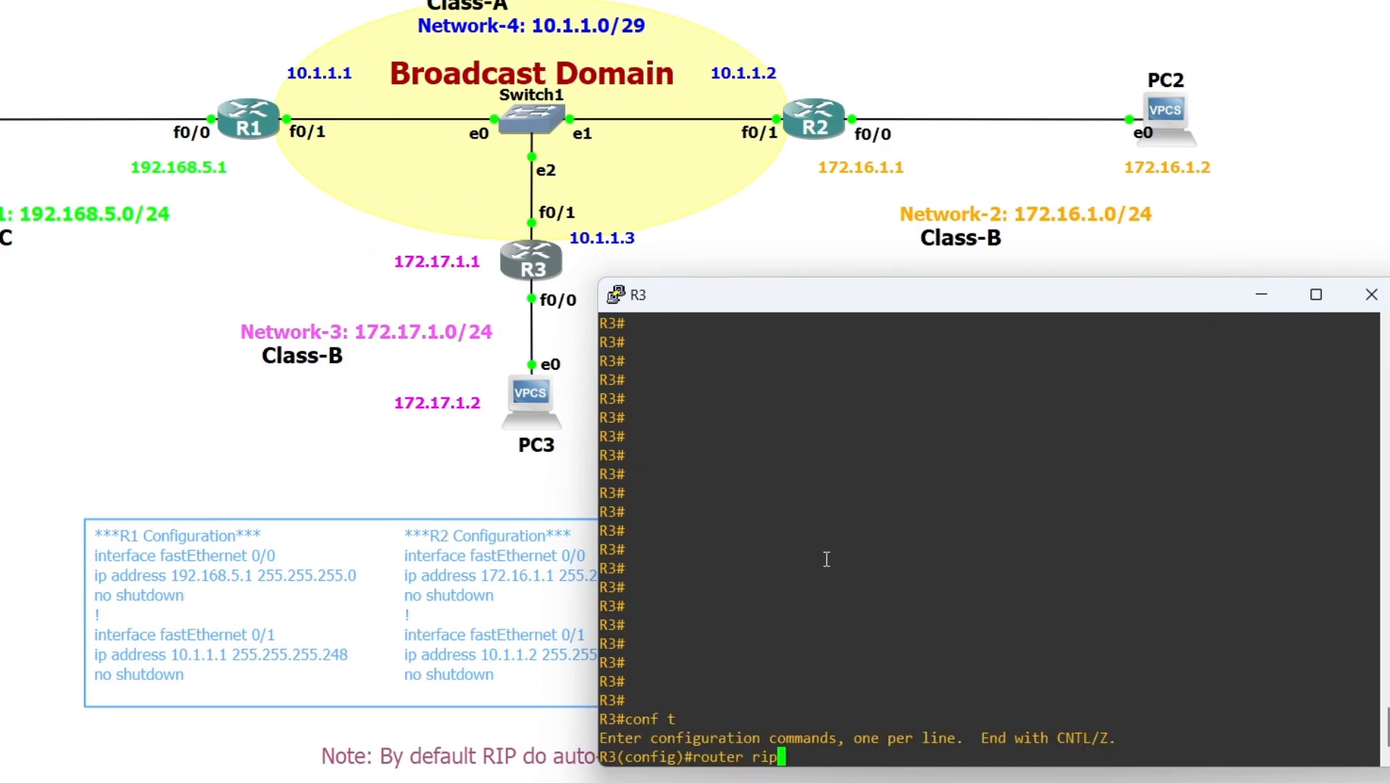
key(Return)
text(version 2)
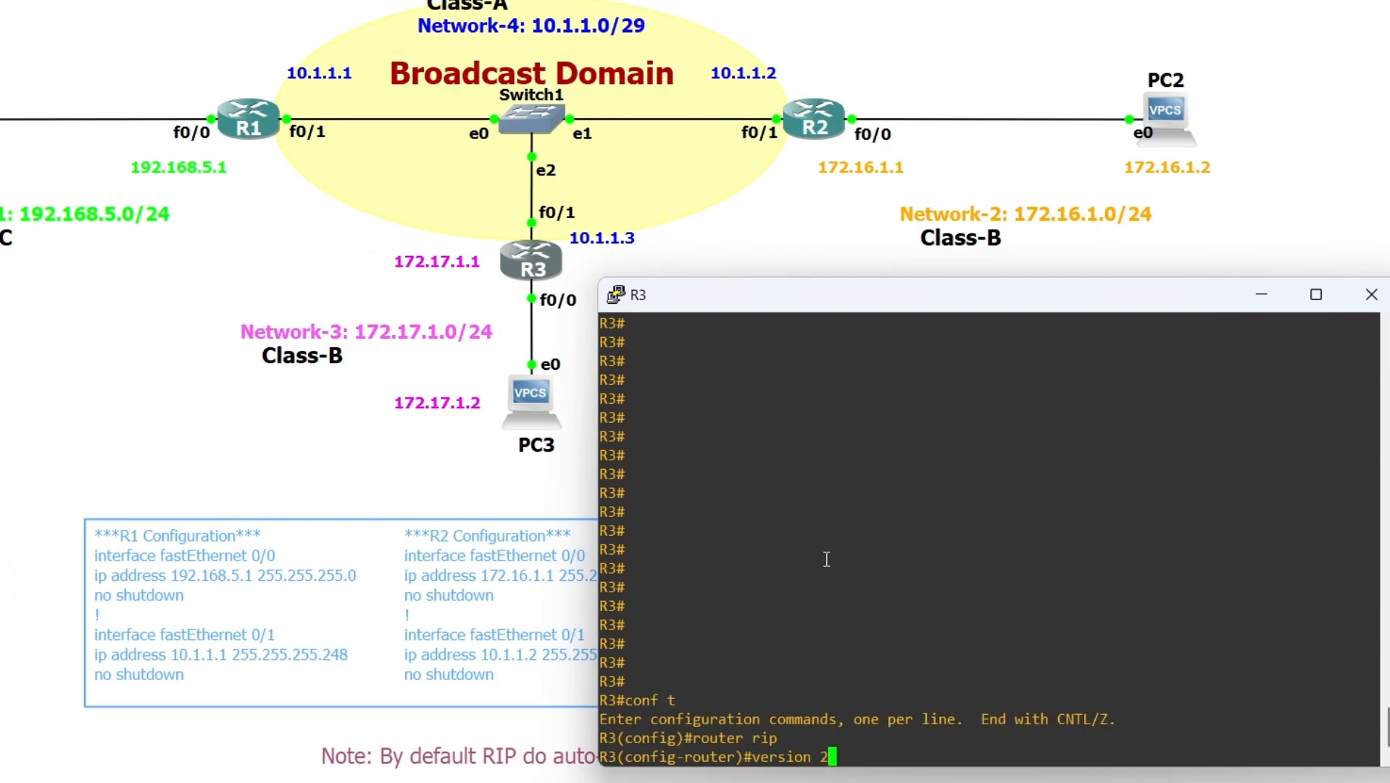
key(Return)
Advertise network 10.1.1.0 in R3's RIP process and leave configuration mode
text(network)
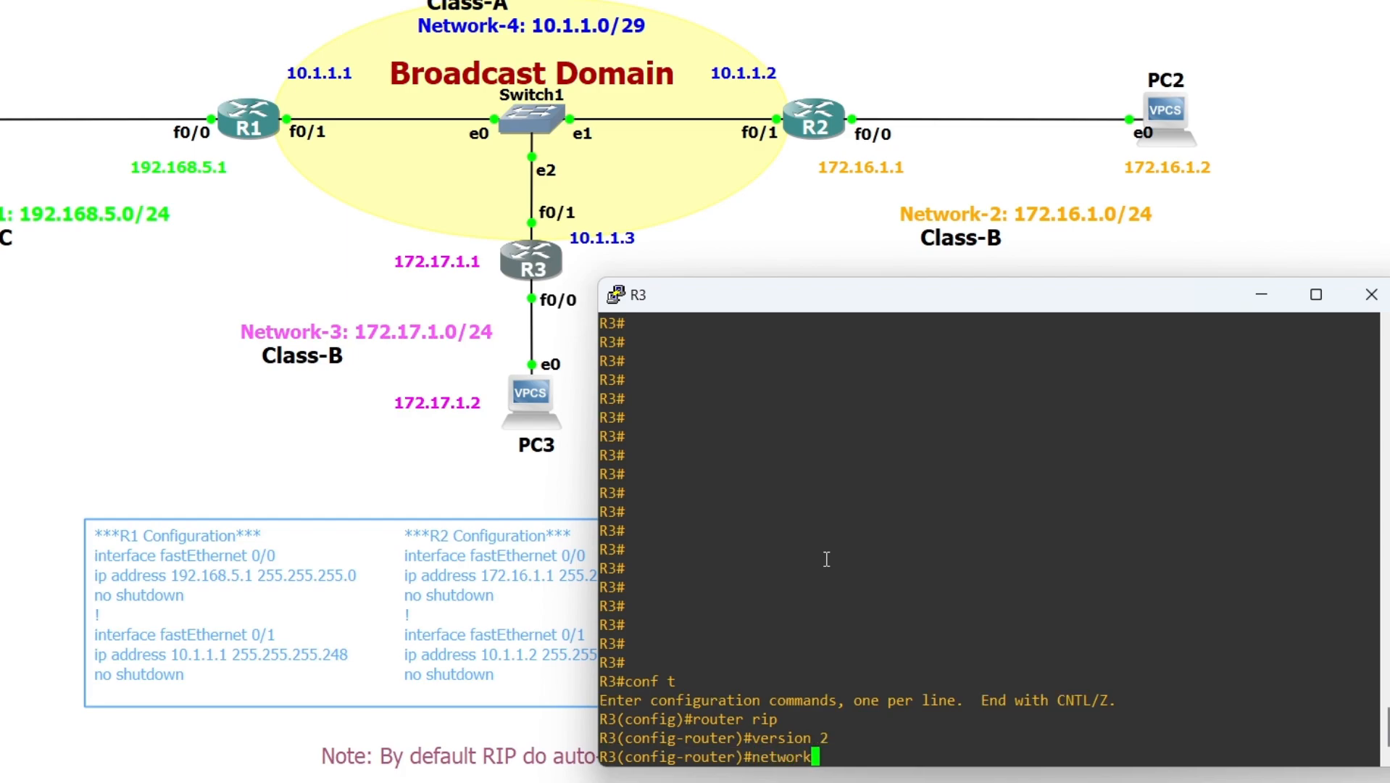
text( 10.1.1.0)
key(Return)
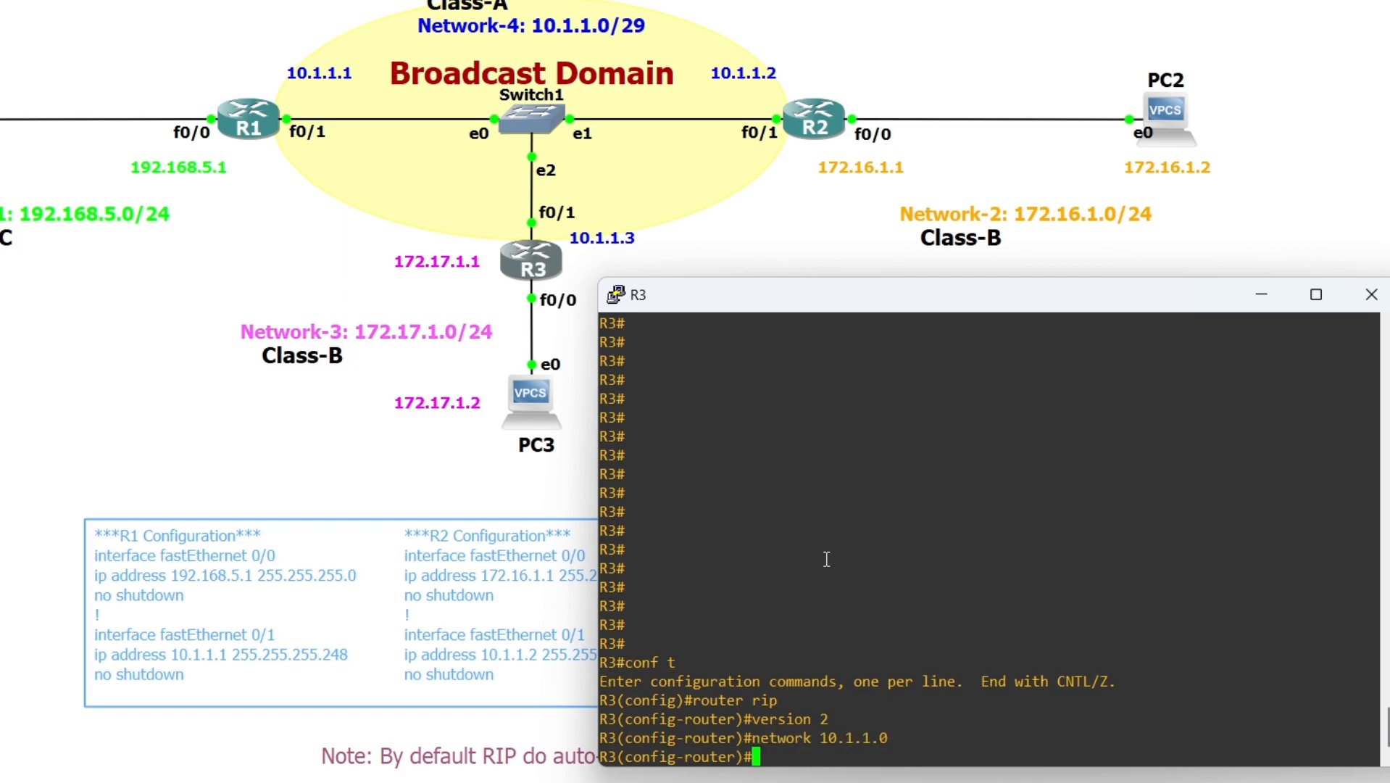
text(end)
key(Return)
text(show ip r)
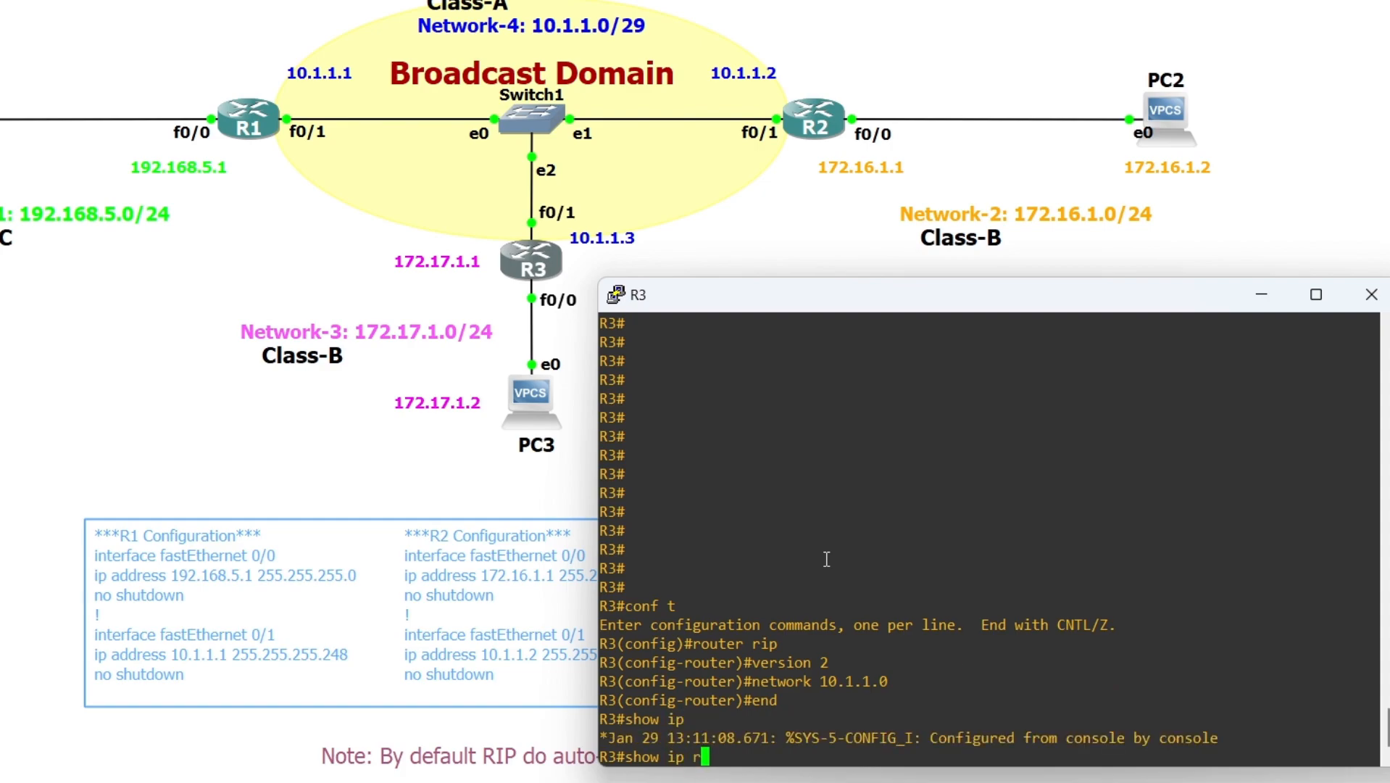
text(ib da)
key(Tab)
key(Return)
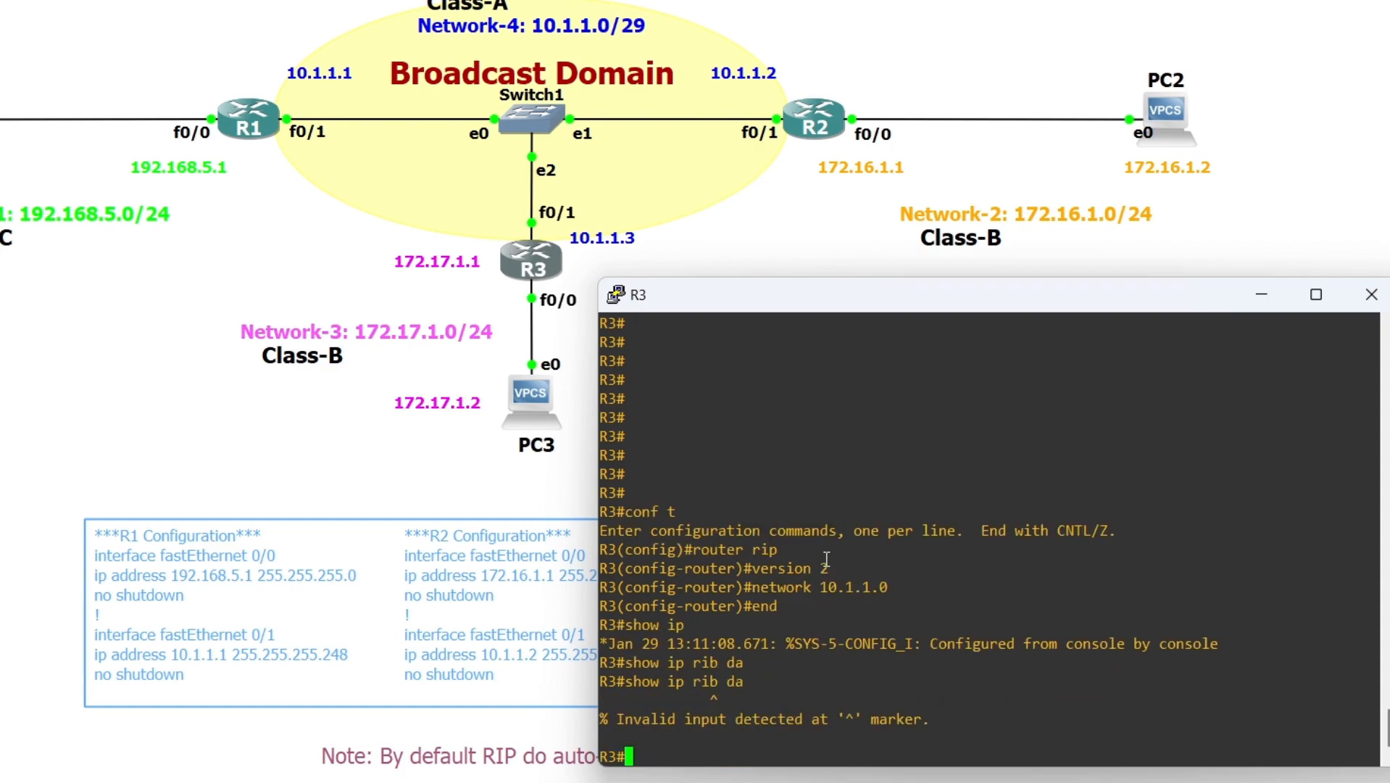
Display R3's RIP database and examine its directly connected and auto-summary entries
text(show ip rip da)
key(Tab)
key(Return)
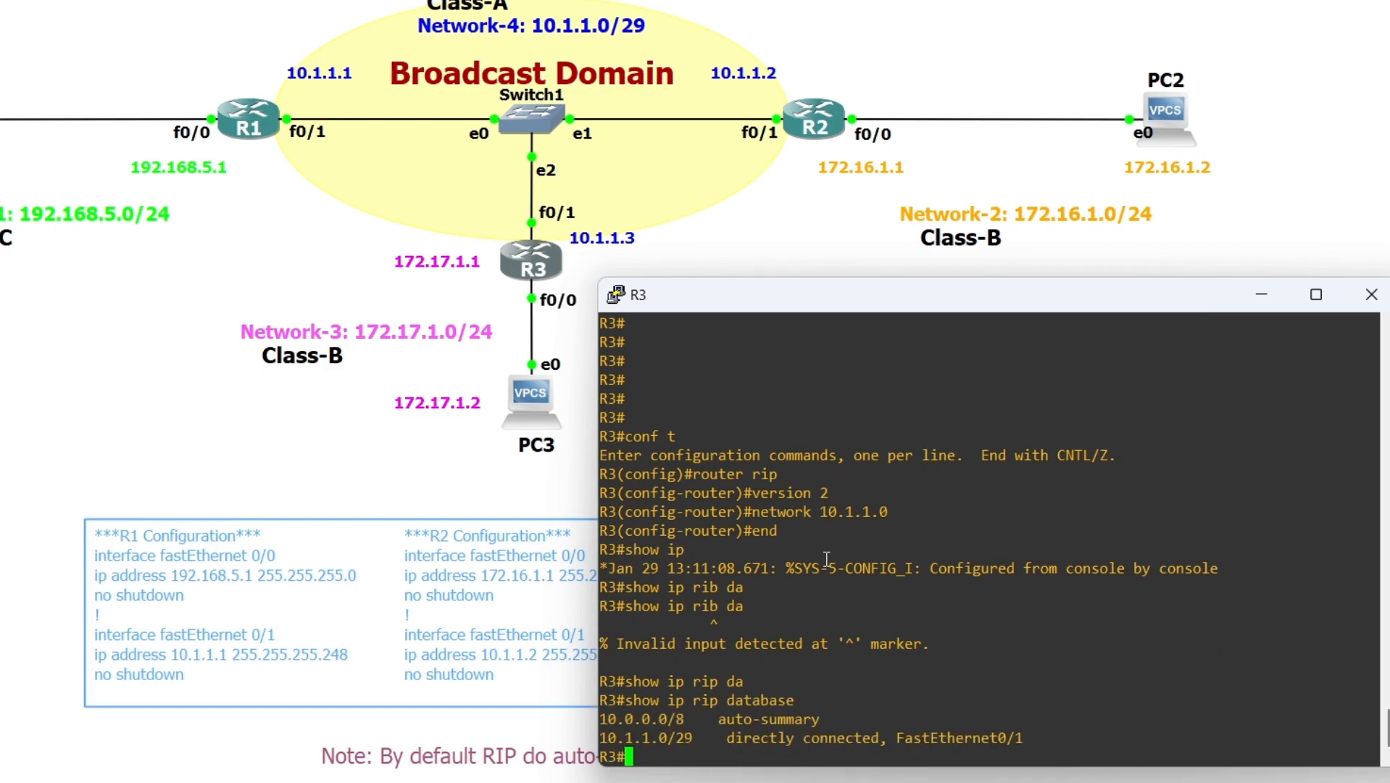
double_click(660, 735)
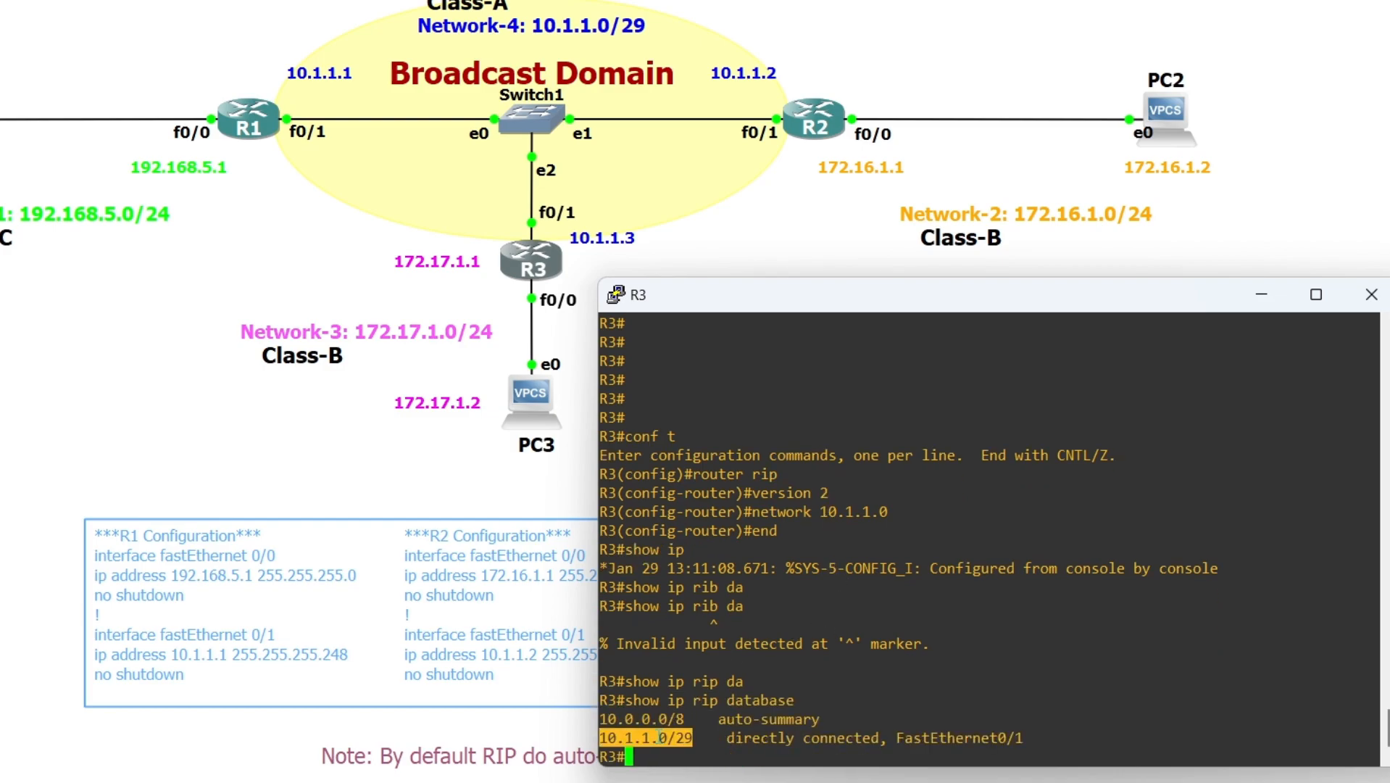
double_click(758, 734)
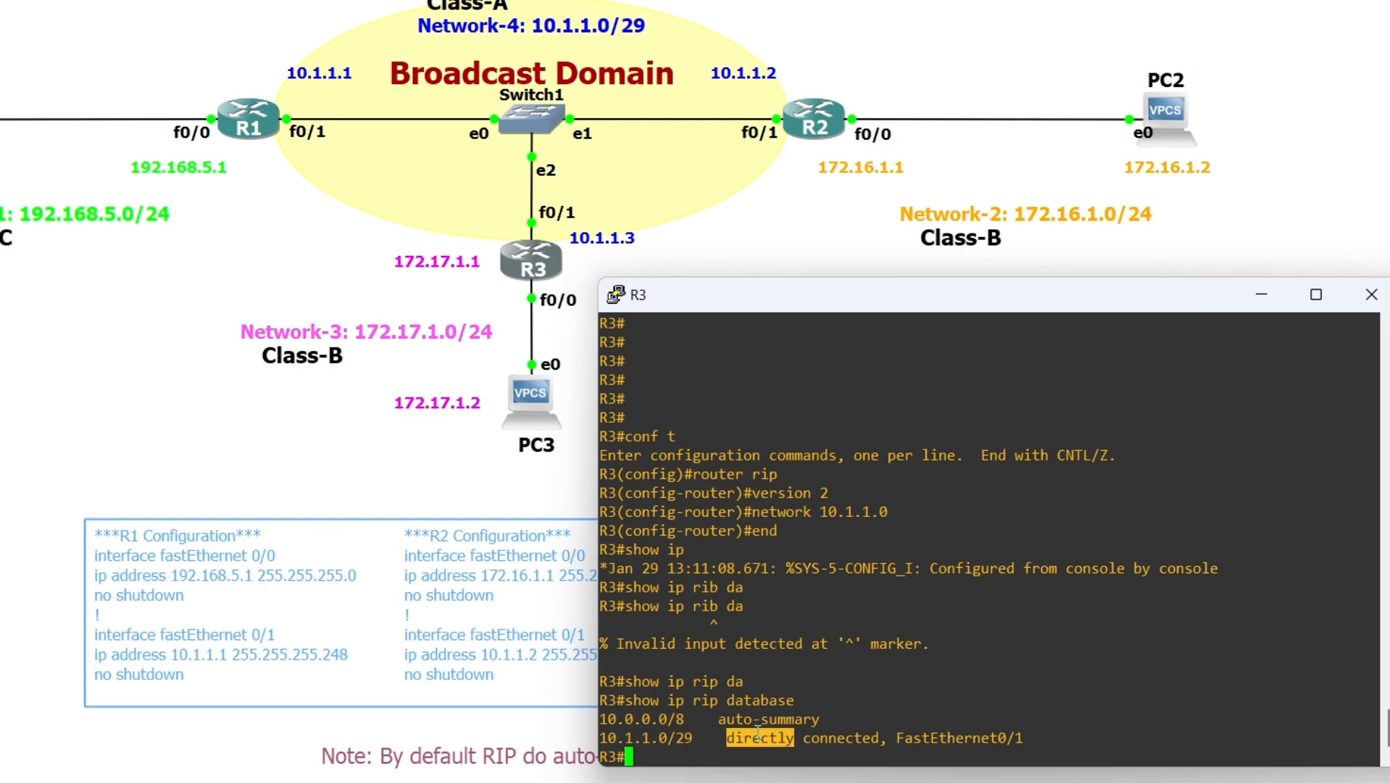
double_click(957, 736)
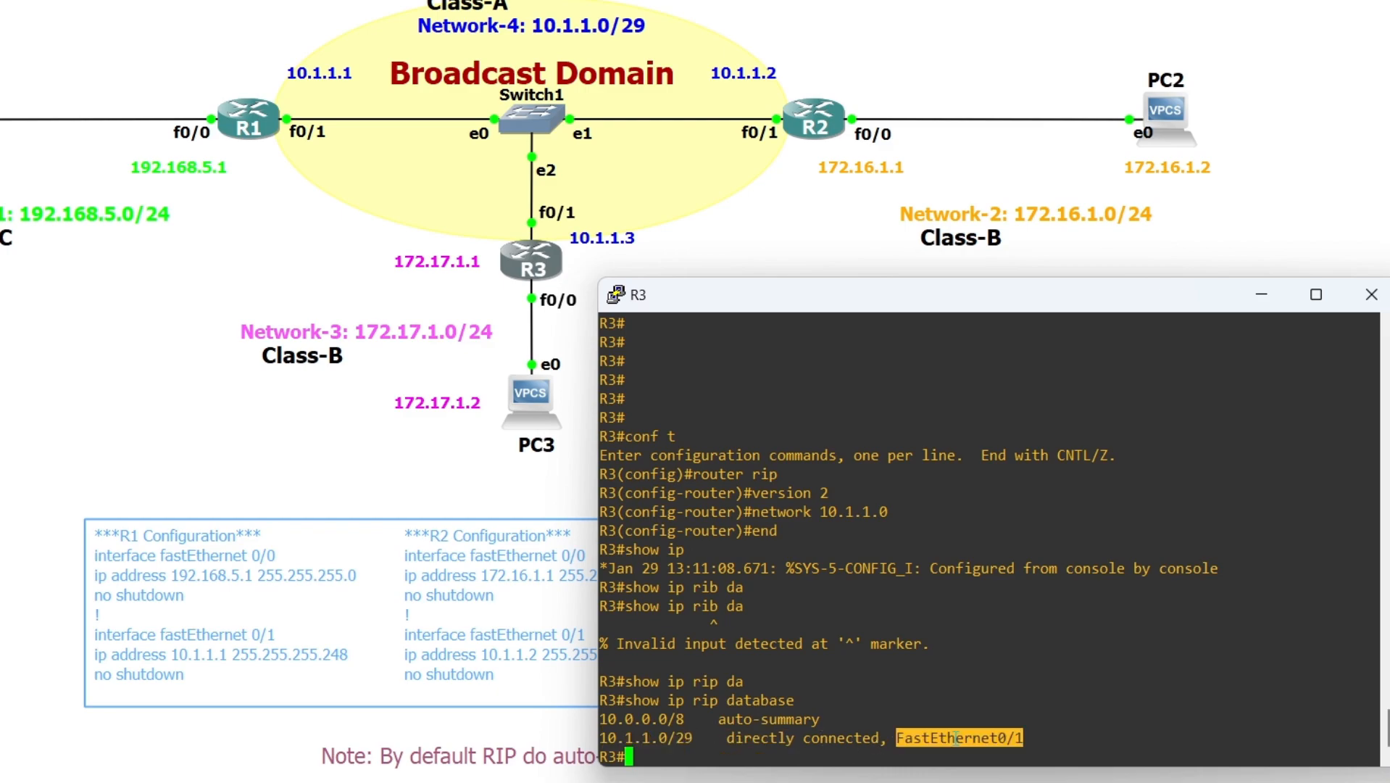
double_click(646, 719)
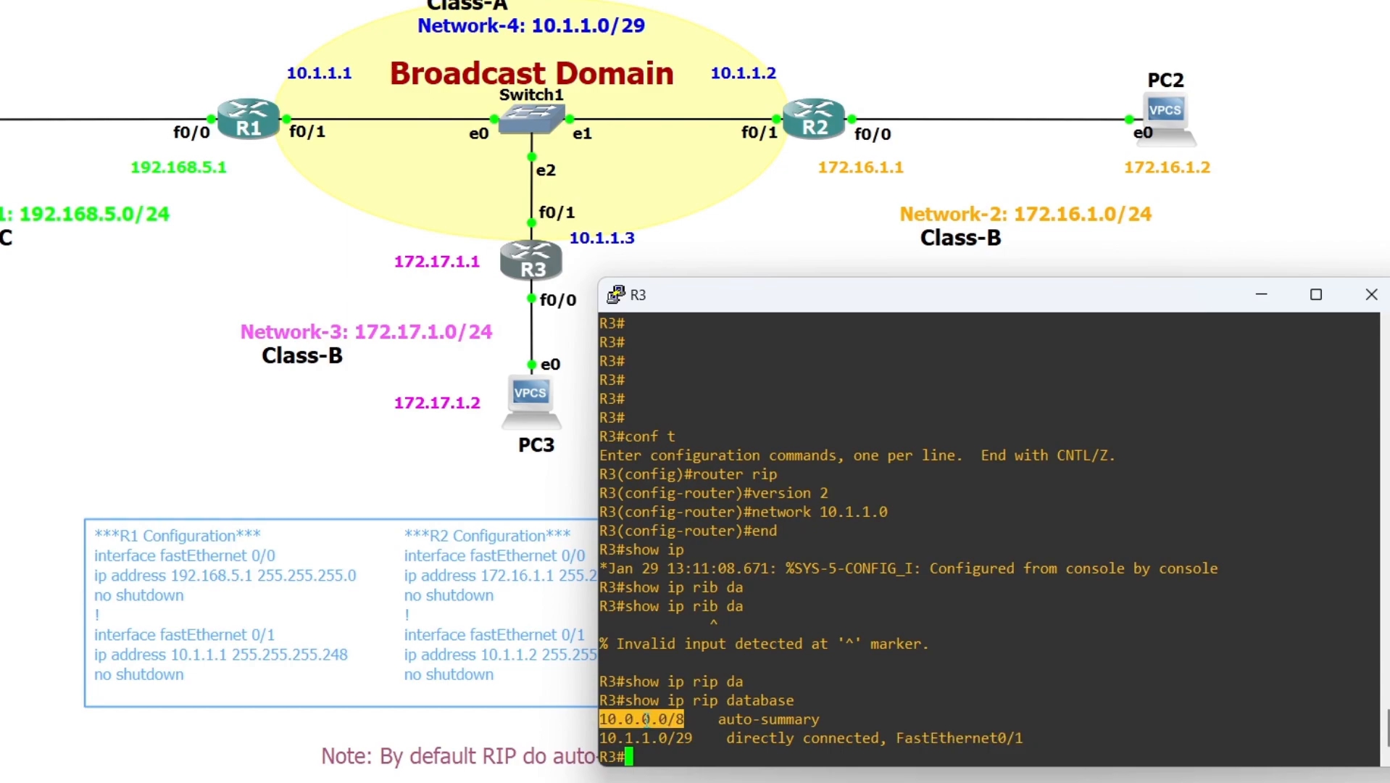
click(654, 755)
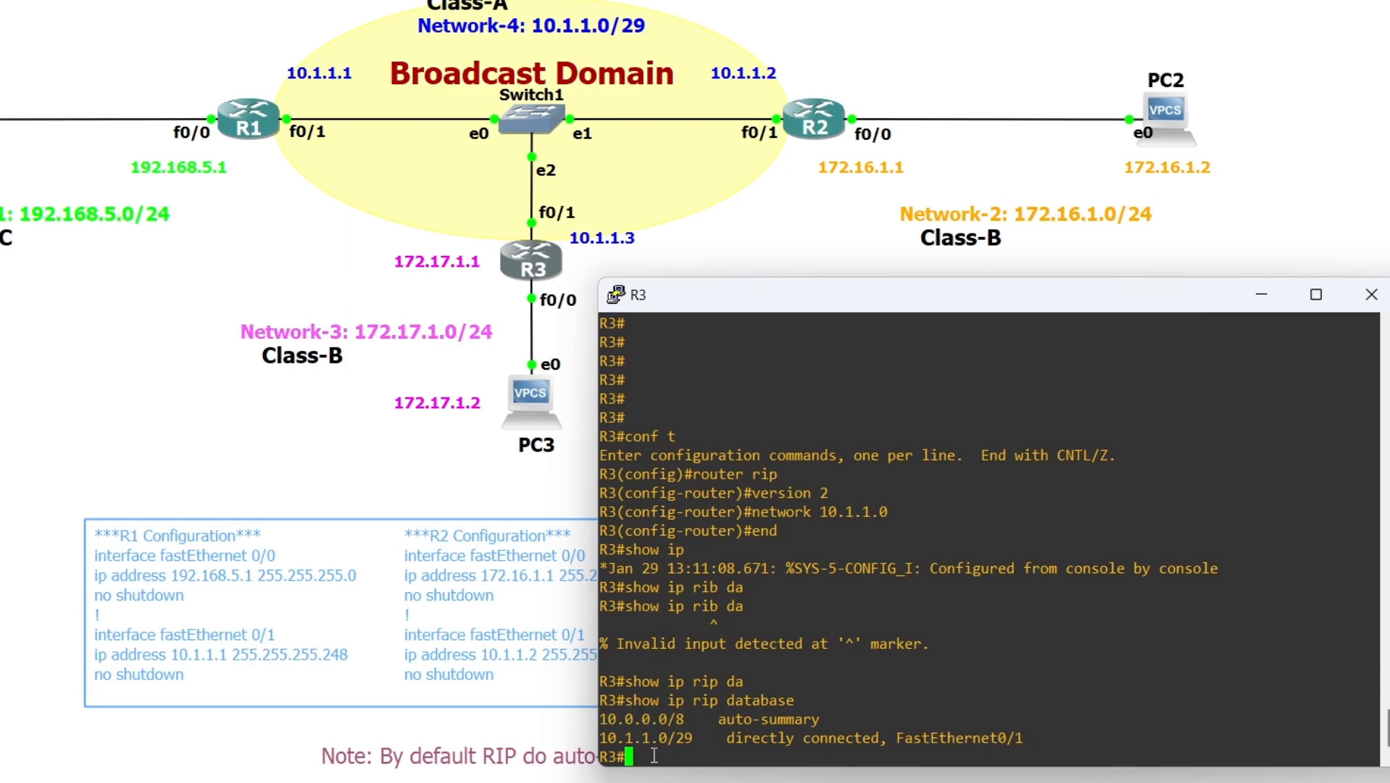
Compare the 10.0.0.0/8 auto-summary and 10.1.1.0/29 entries in R3's RIP database, then put its console away
double_click(657, 718)
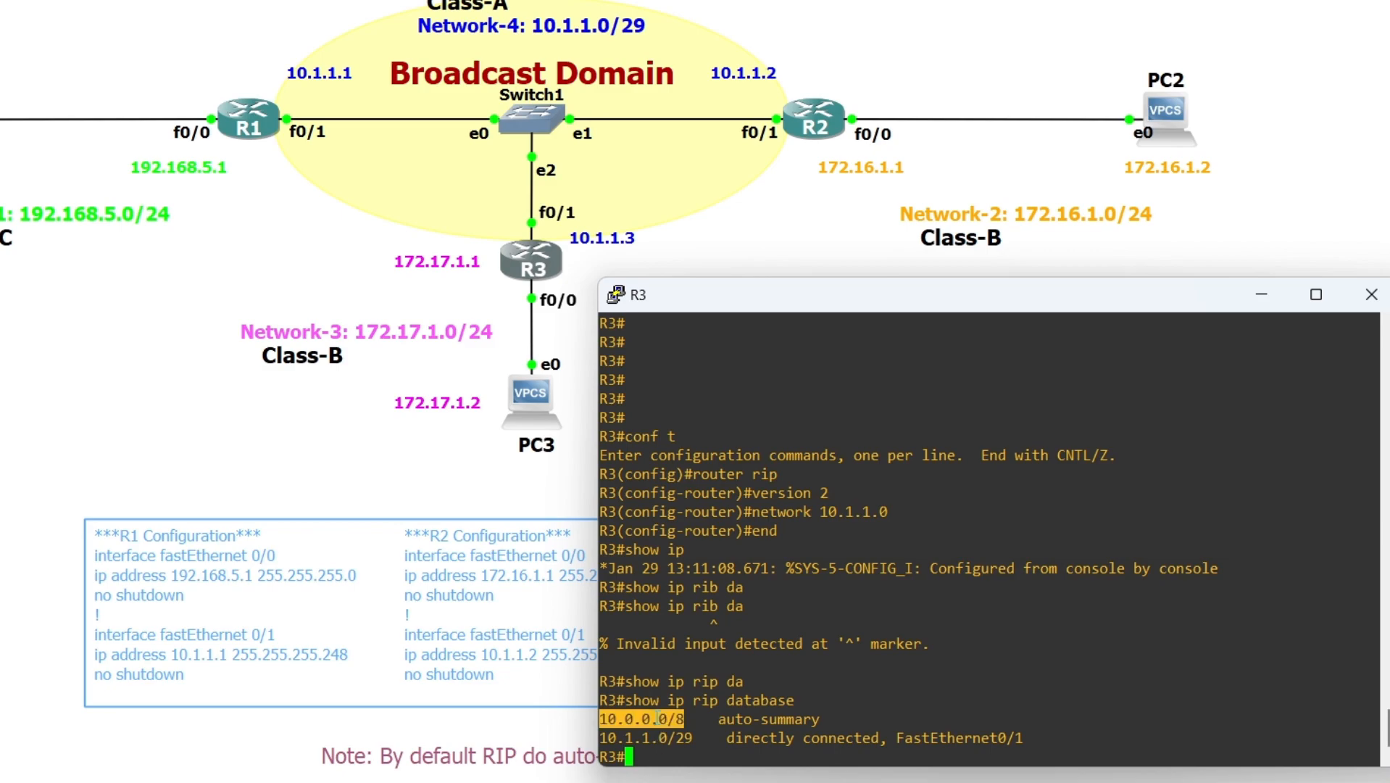
click(641, 755)
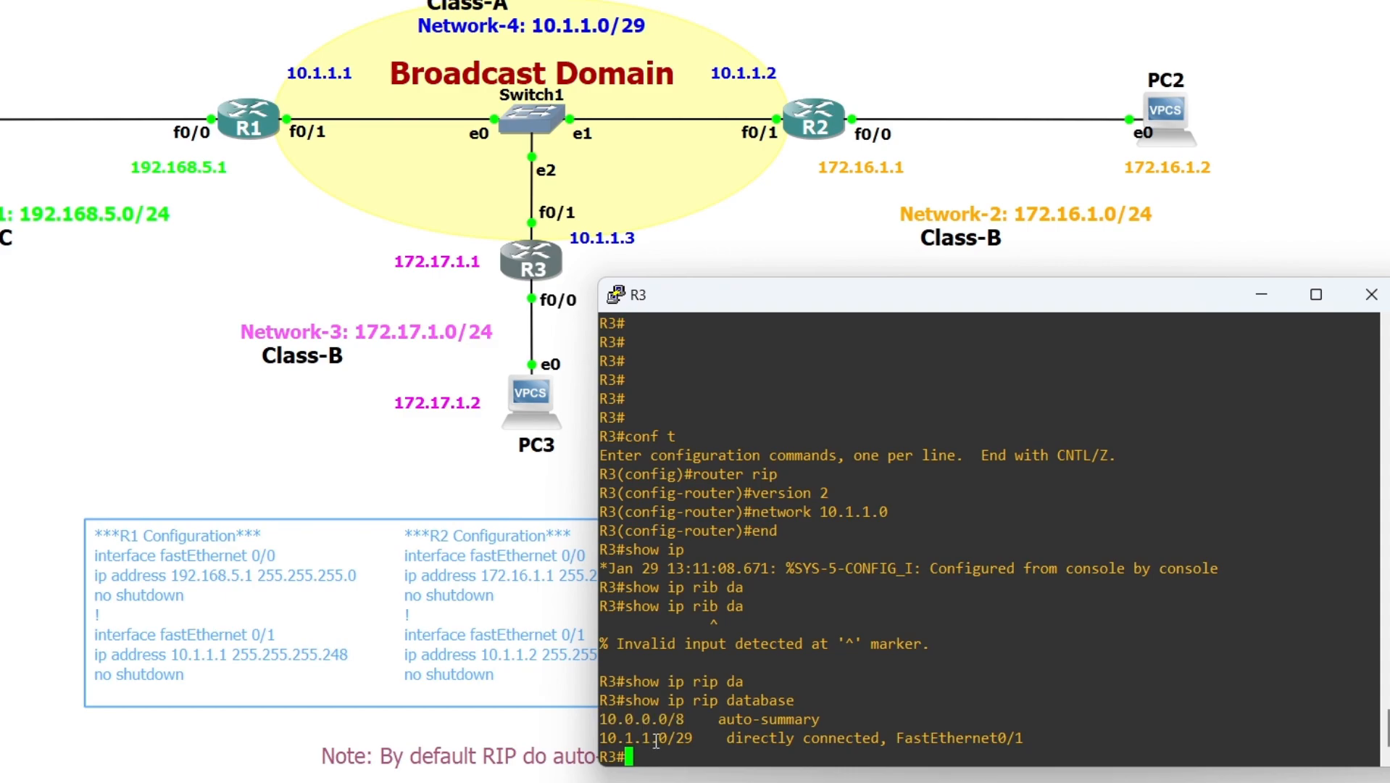
double_click(662, 737)
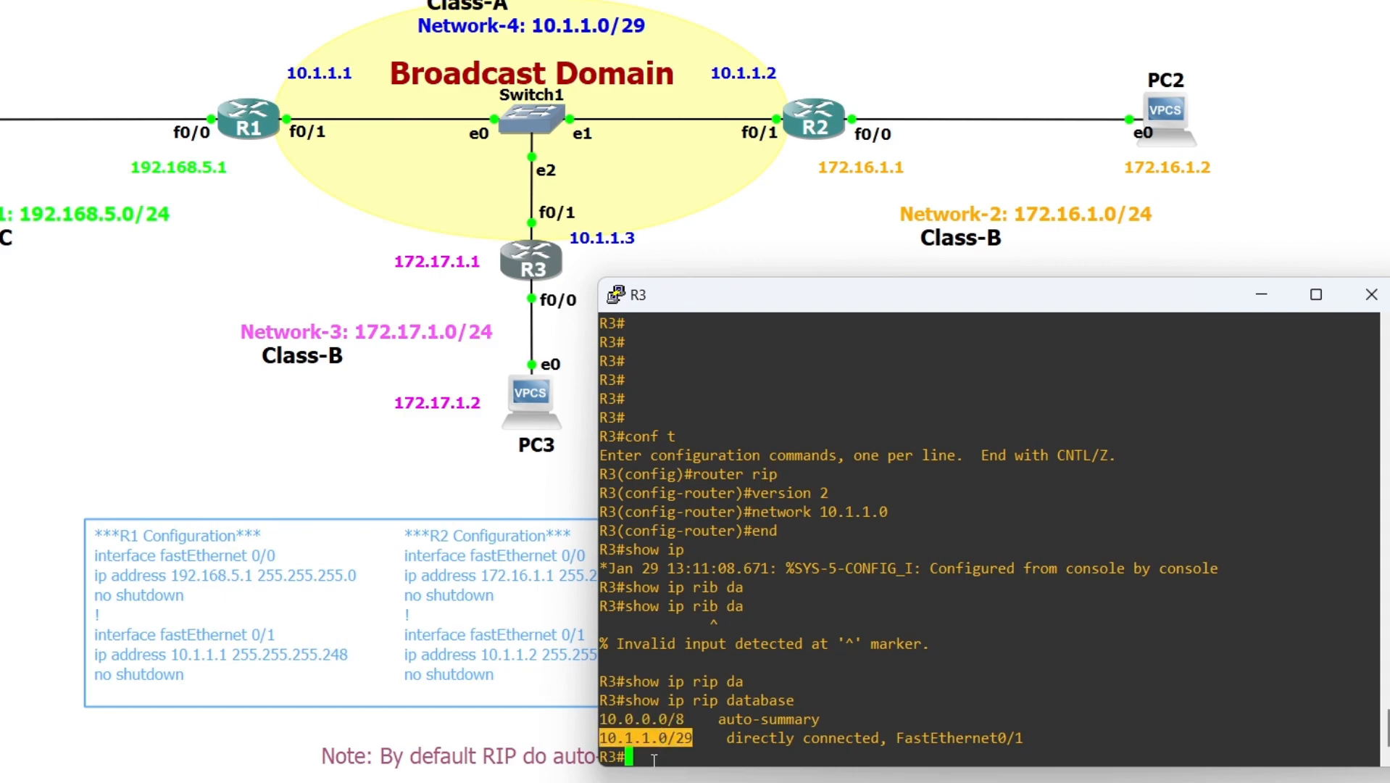
click(654, 758)
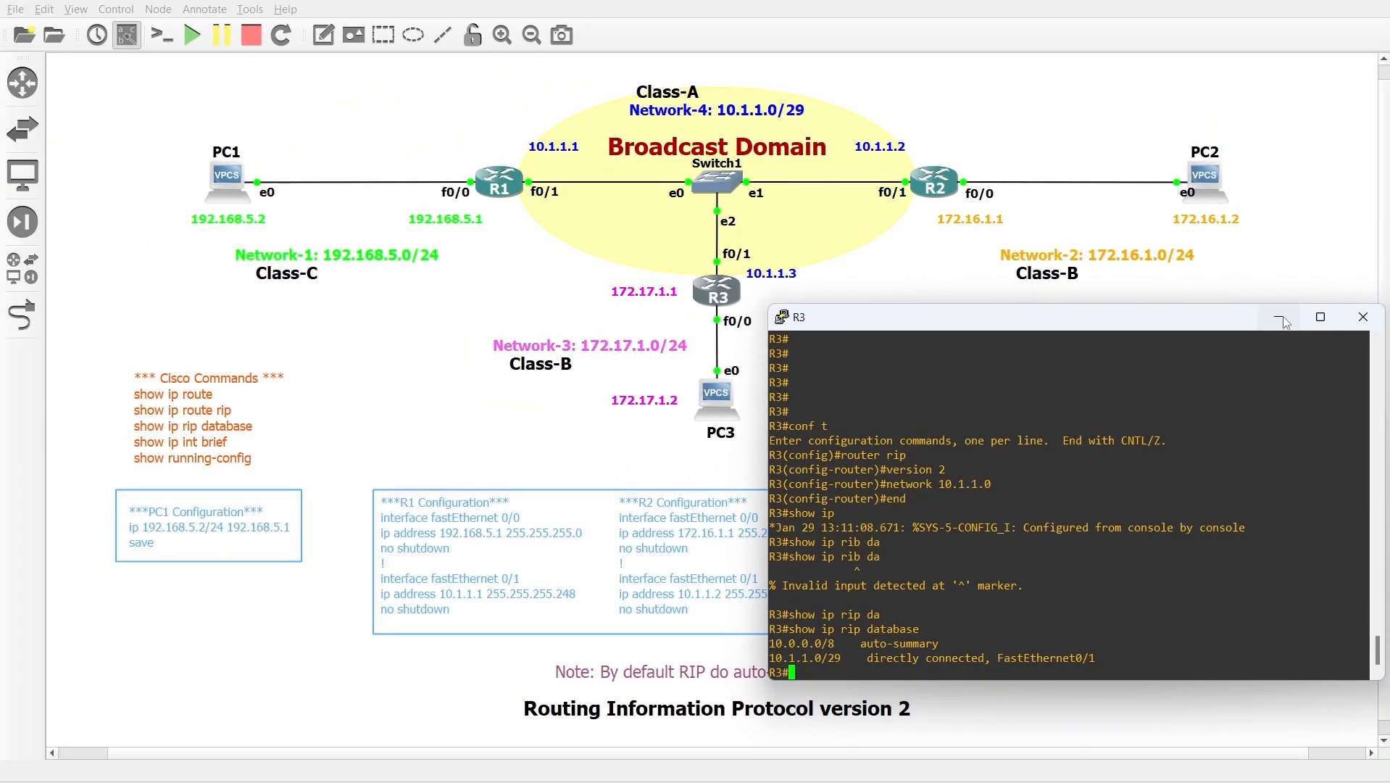
click(1281, 319)
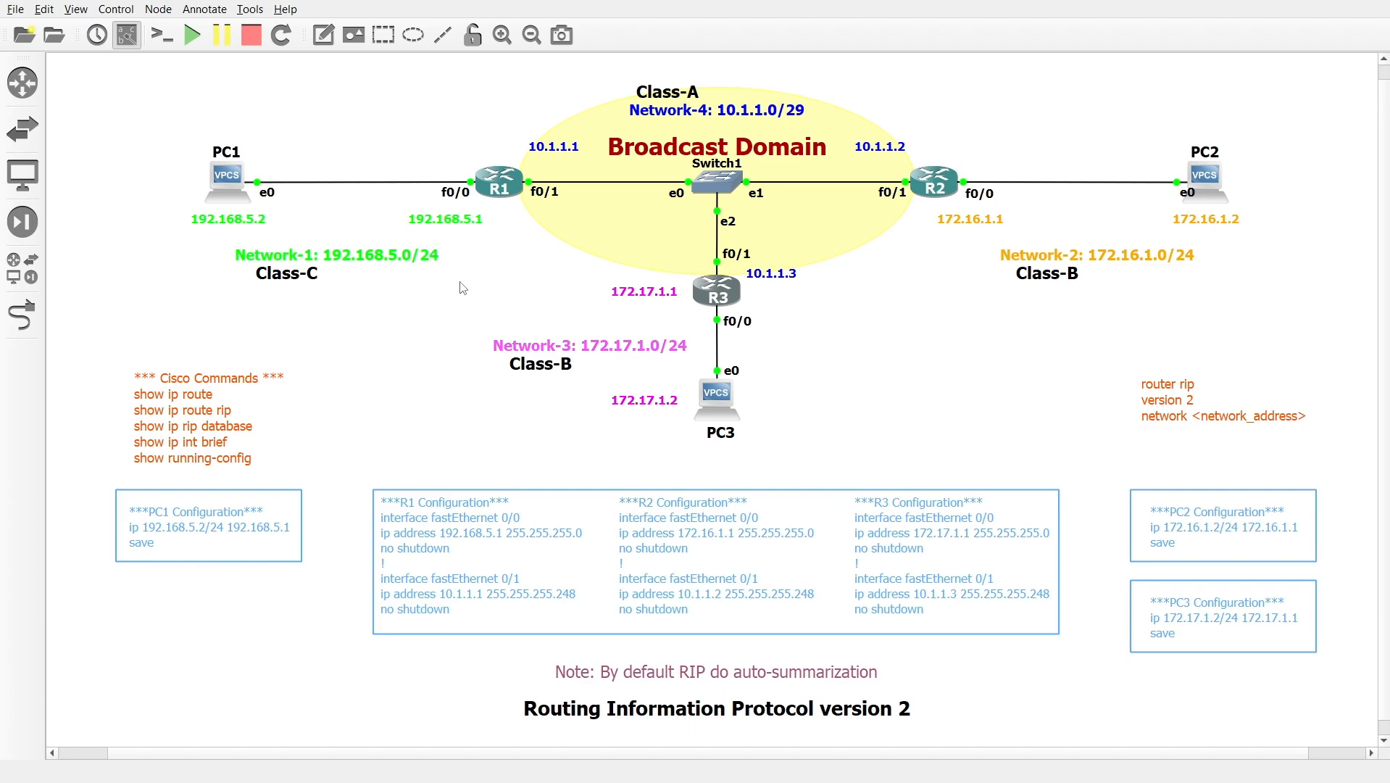
Switch to R1's console and enter RIP router configuration mode
double_click(500, 182)
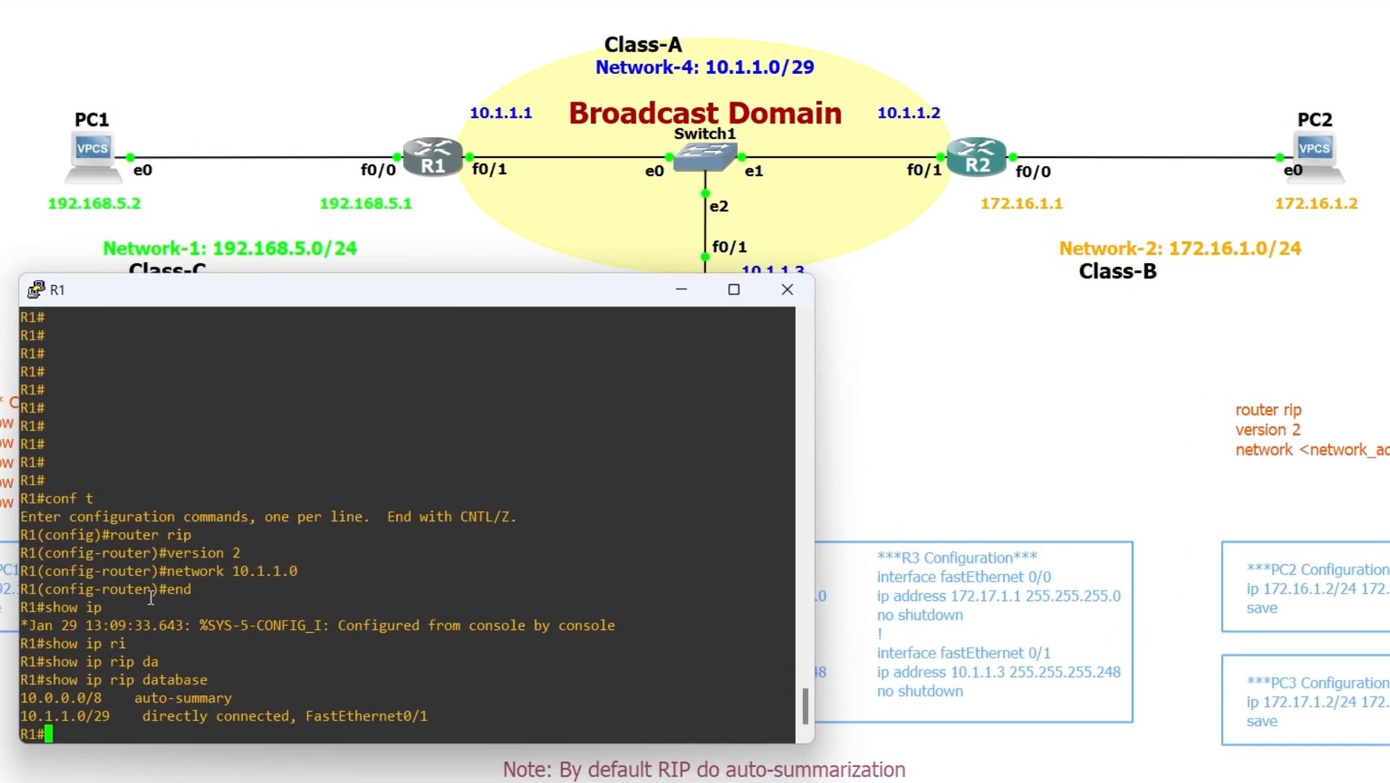
key(Return)
text(conf t)
key(Return)
text(router rip)
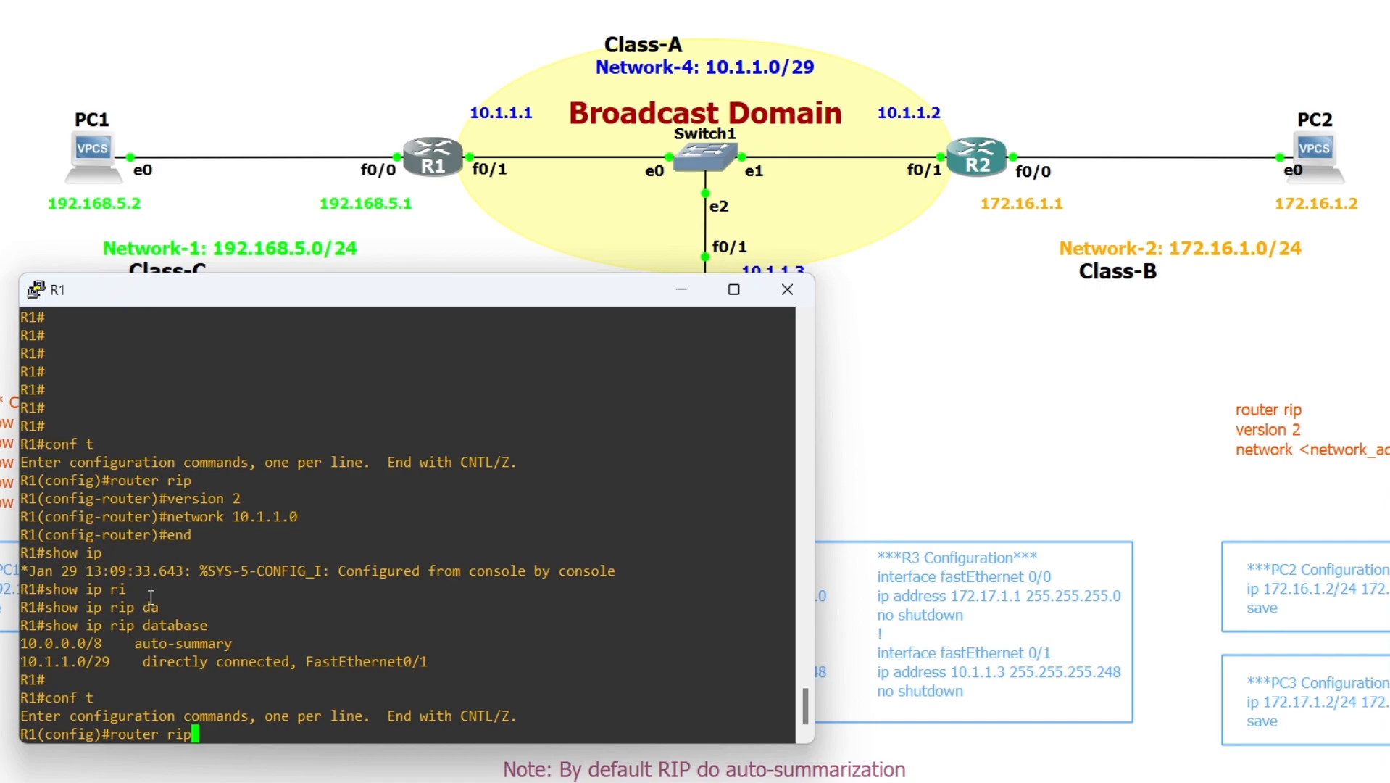
key(Return)
Advertise network 192.168.5.0 in R1's RIP process and leave configuration mode
text(netwo)
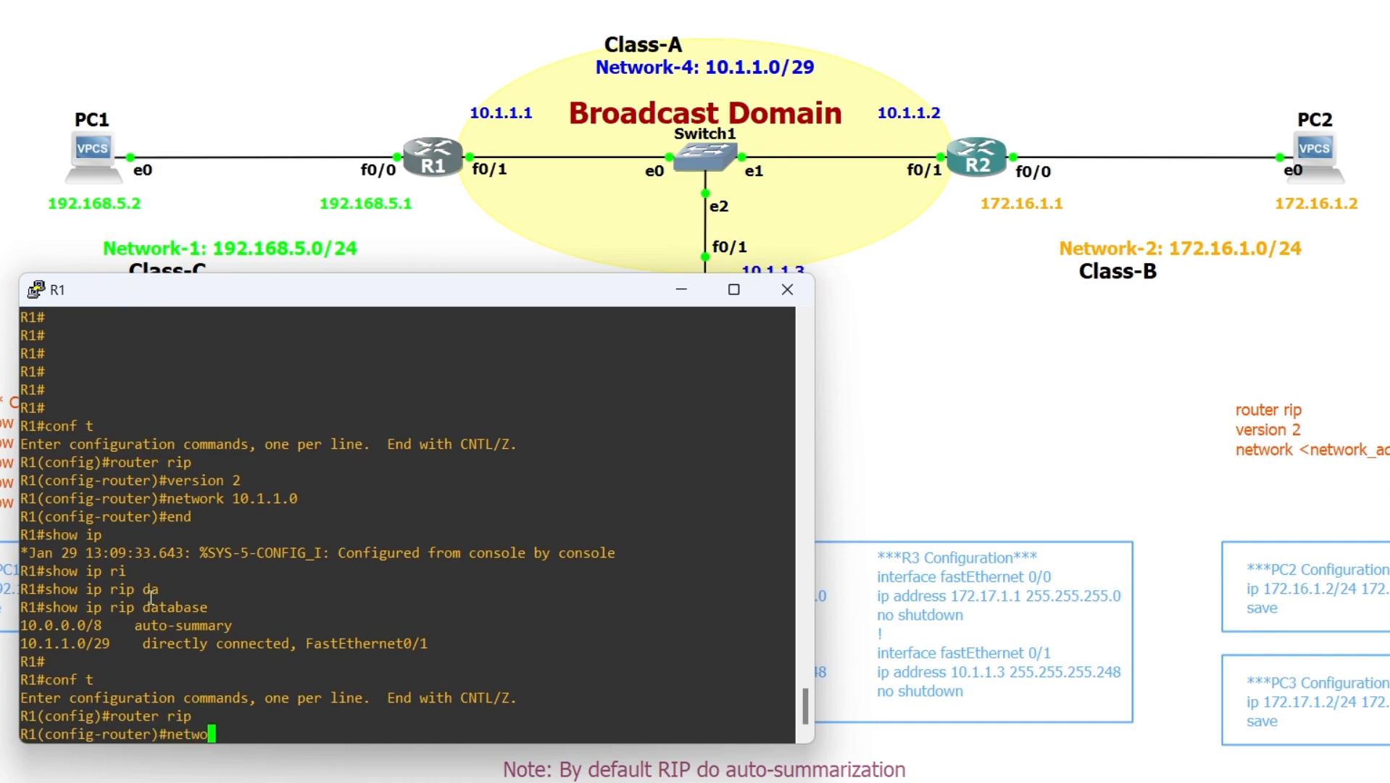
text(rk 192.168.5.0)
key(Return)
text(end)
key(Return)
Display R1's RIP database and compare the auto-summary and directly connected entries for 192.168.5.0/24
text(s)
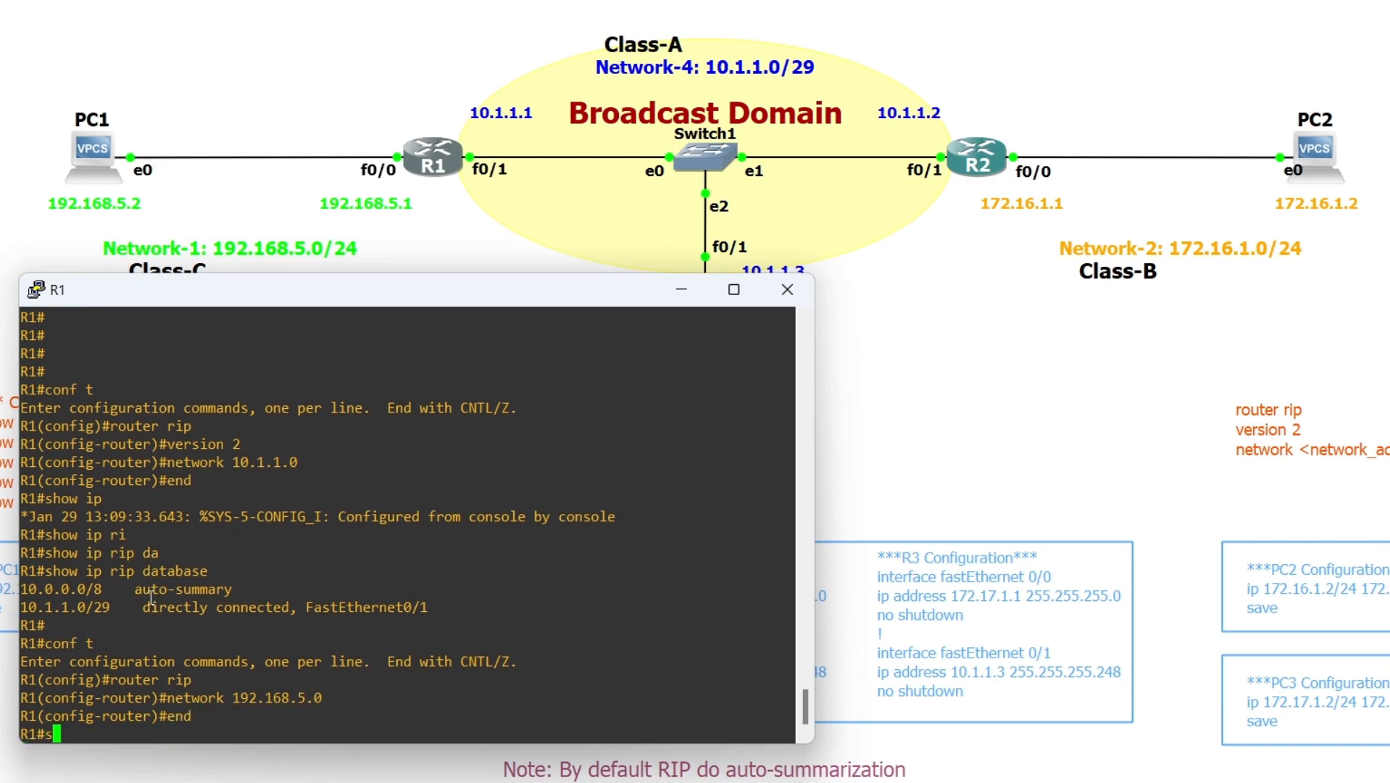
text(how ip rip da)
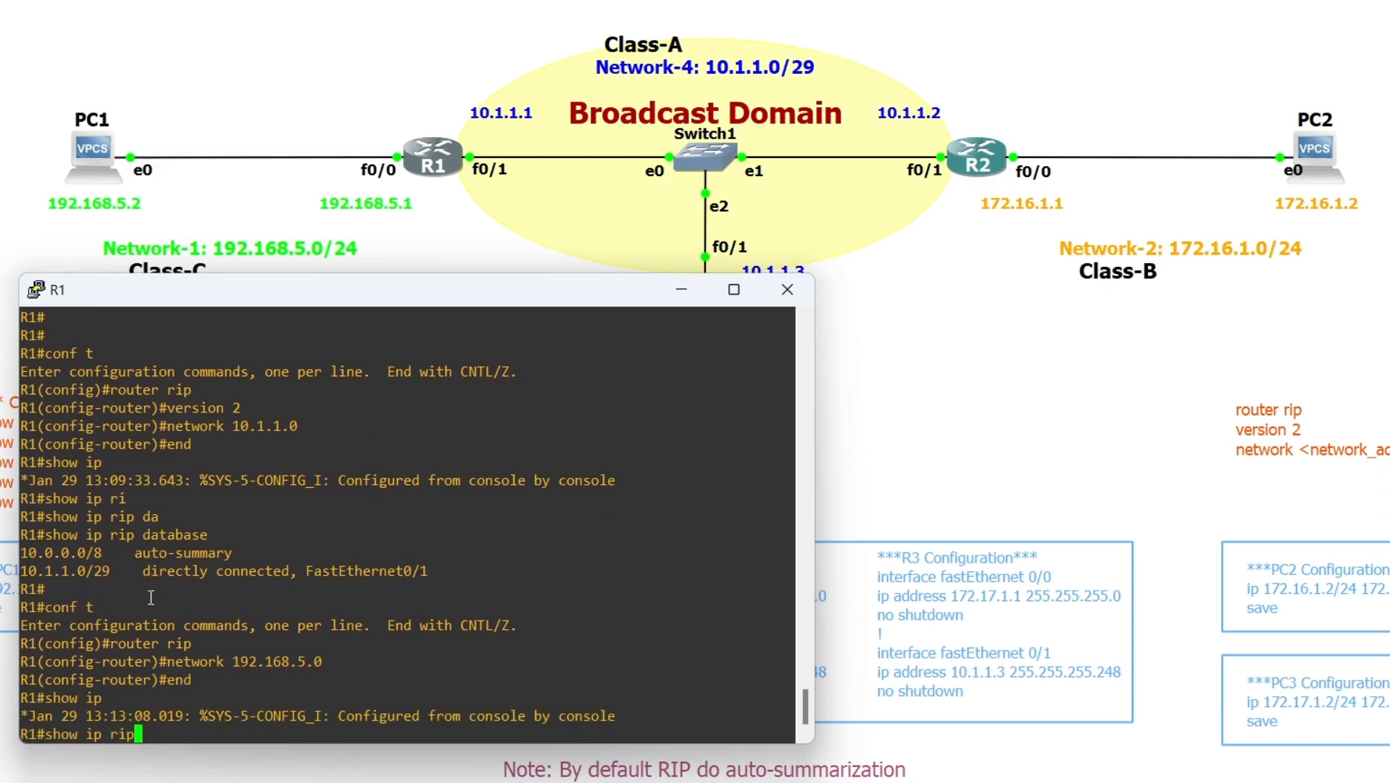
key(Tab)
key(Return)
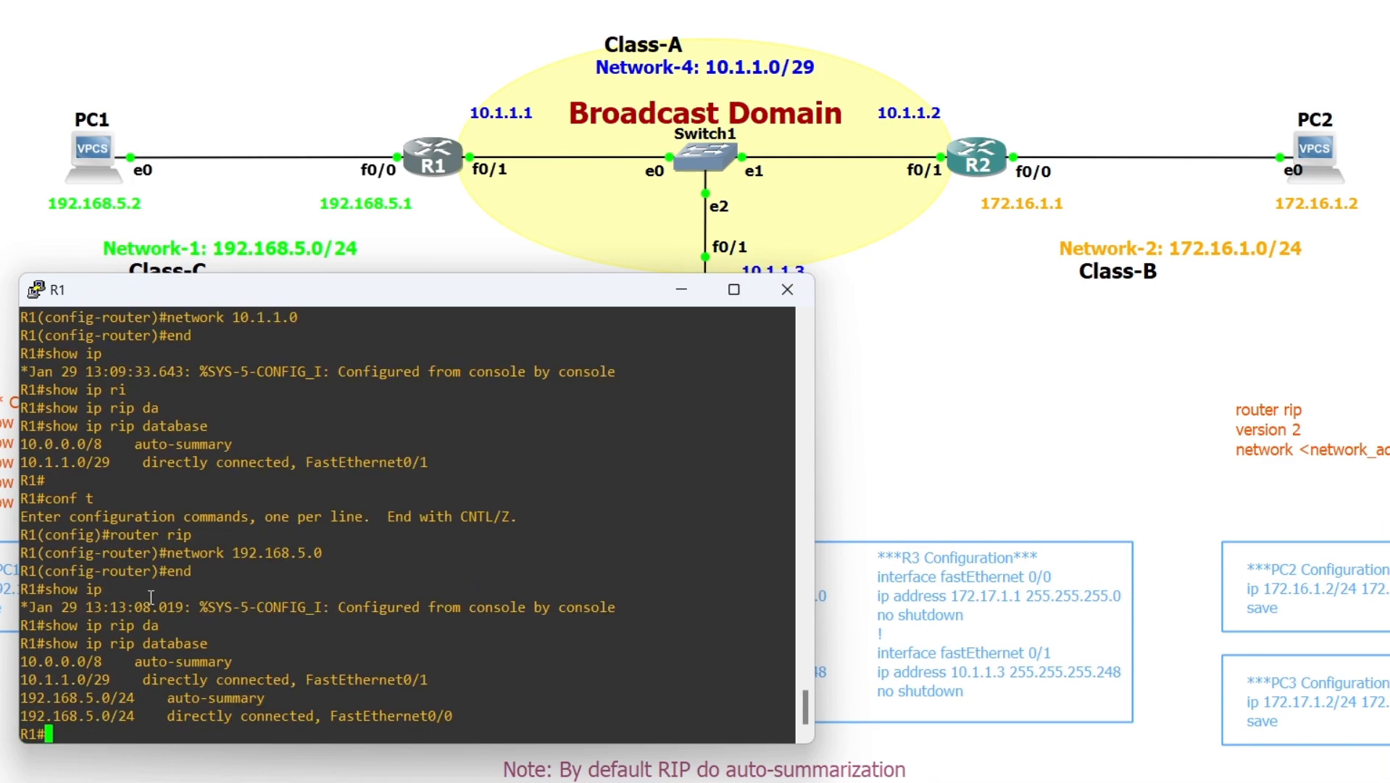
double_click(73, 715)
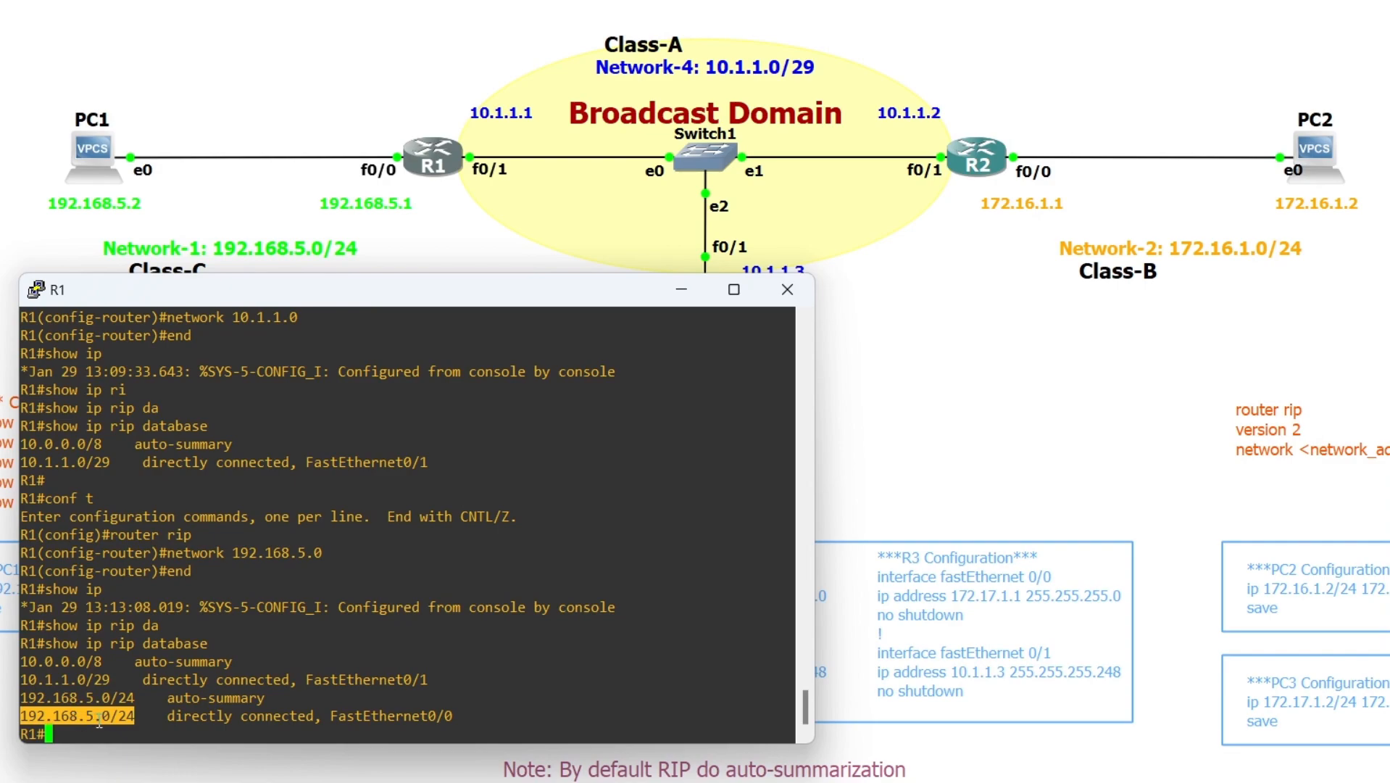
double_click(106, 697)
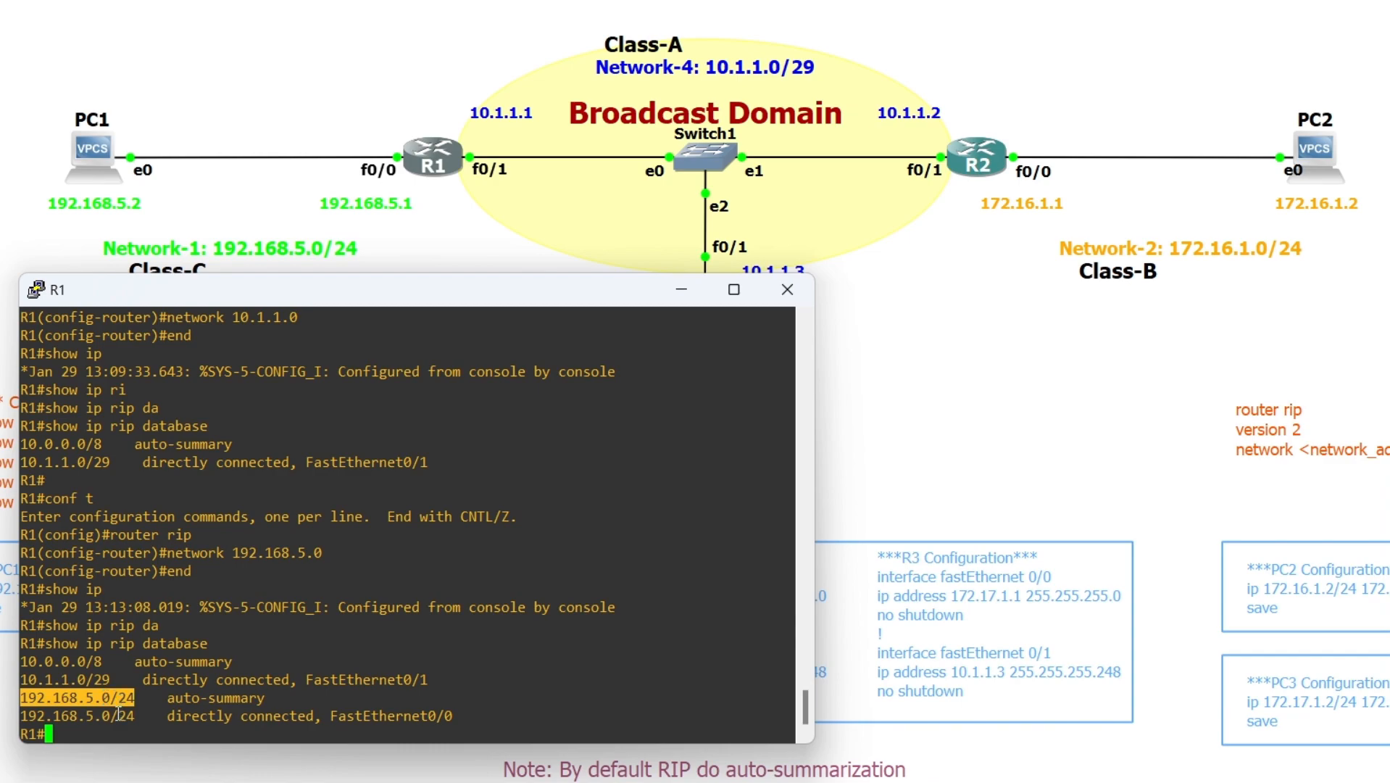
drag(142, 716, 114, 699)
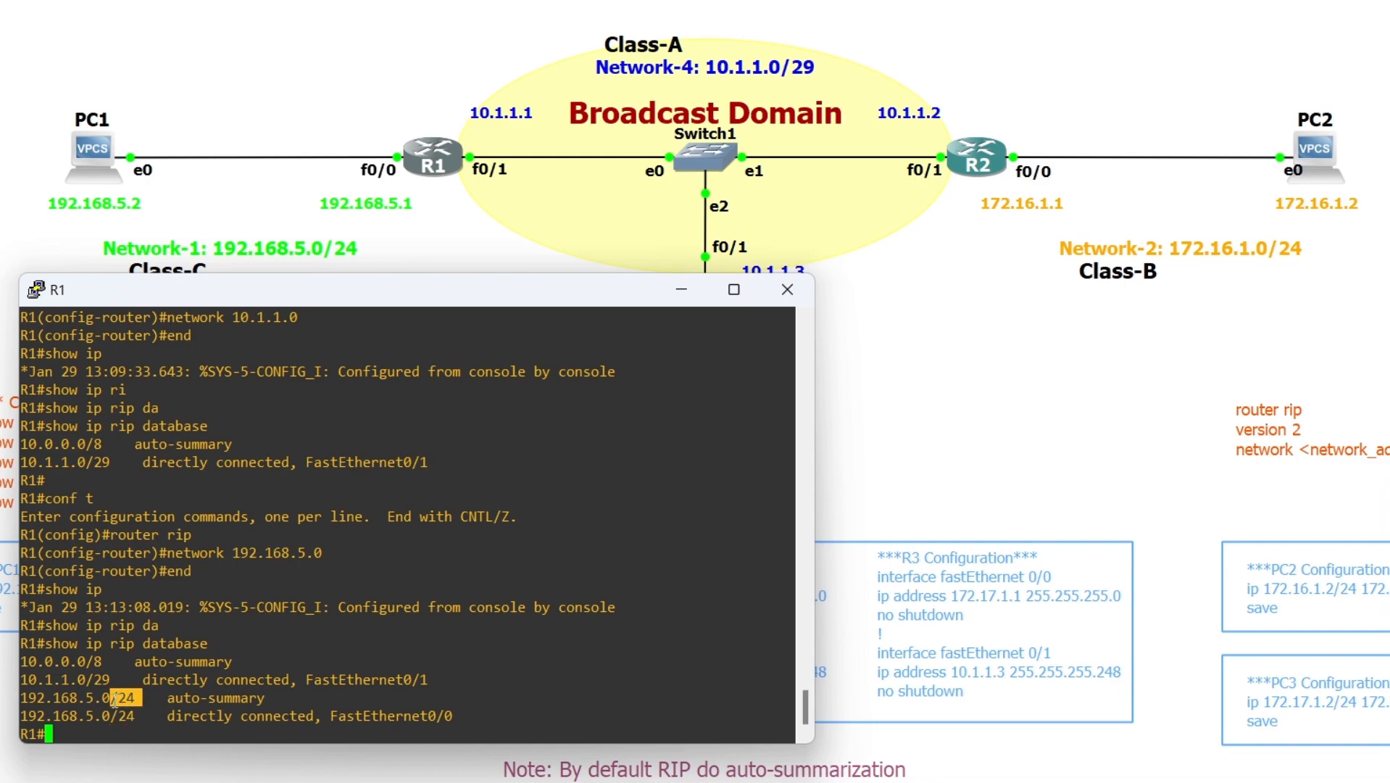
double_click(88, 697)
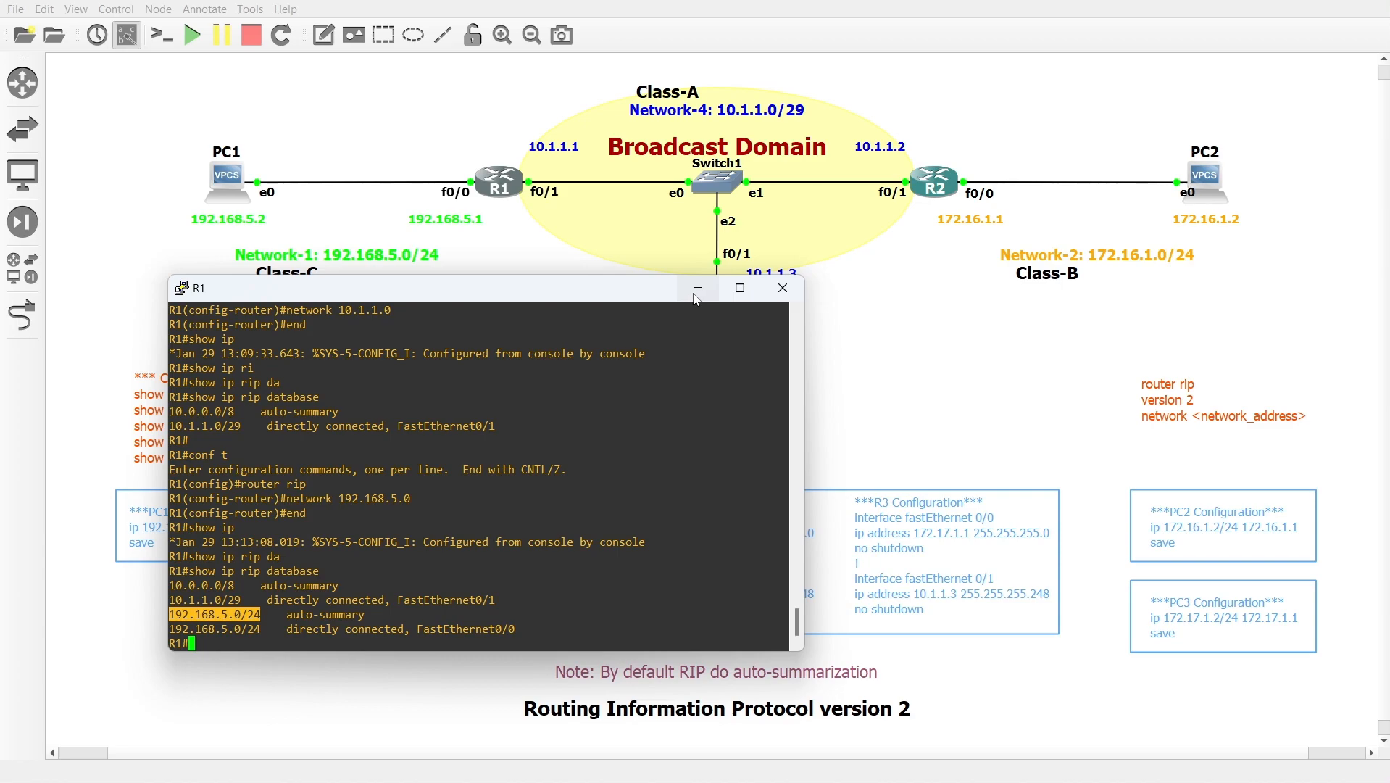
click(376, 639)
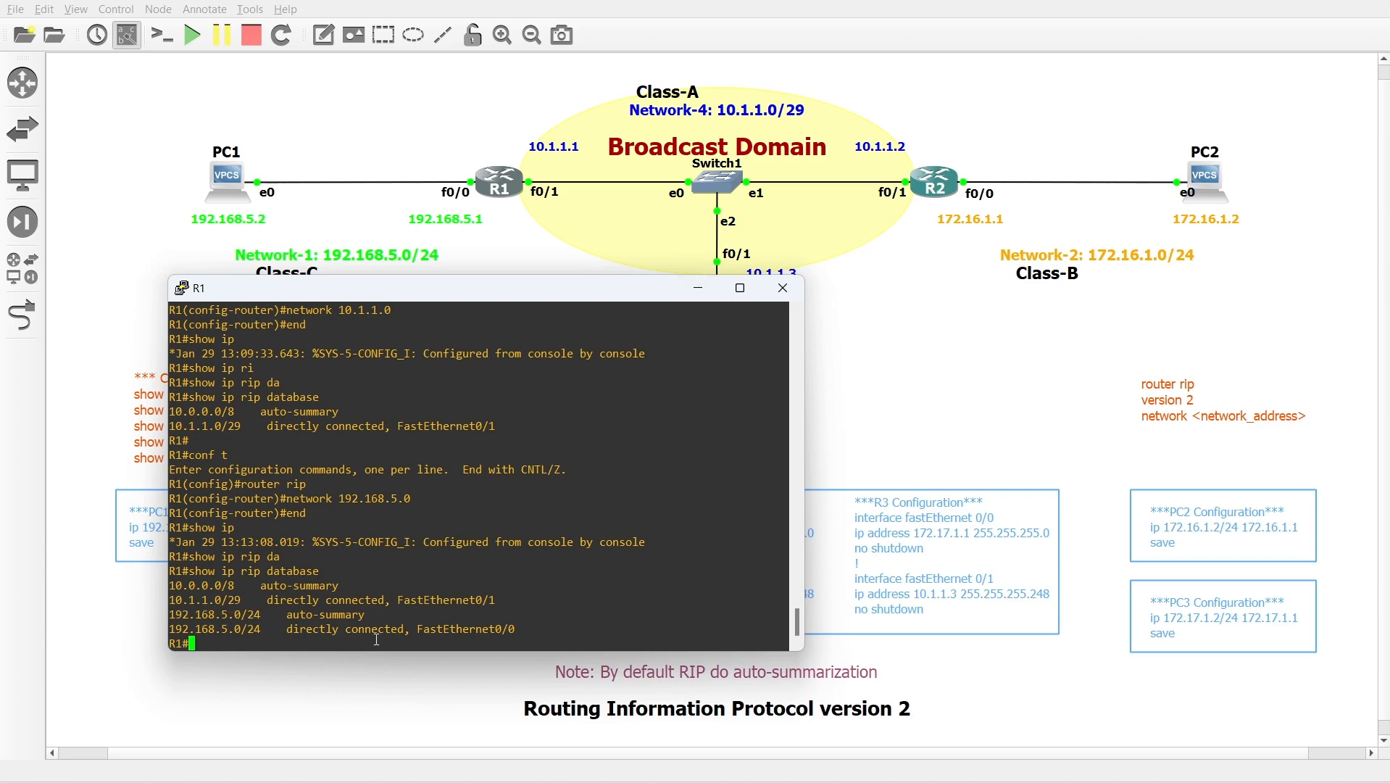
click(697, 290)
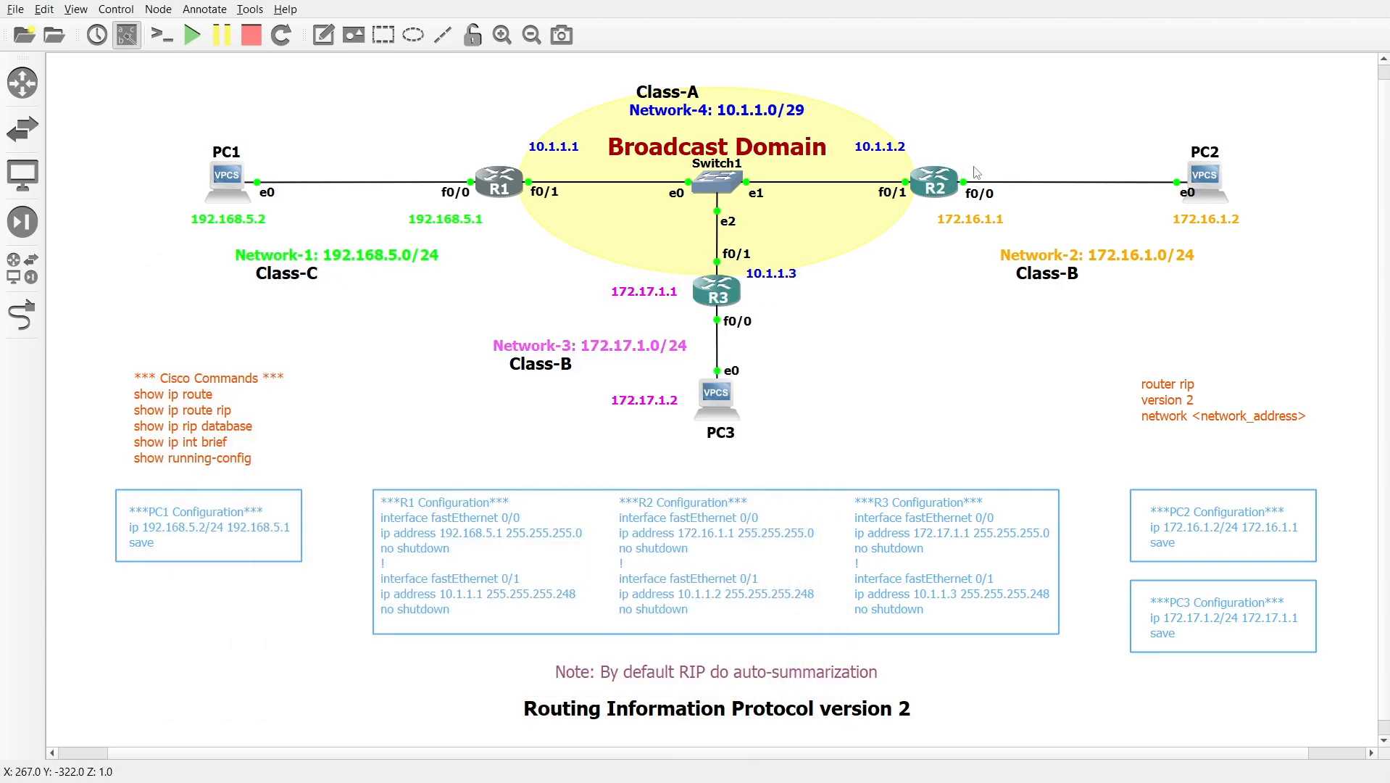
Switch to R2's console and display its RIP database again
double_click(935, 188)
click(729, 413)
double_click(936, 181)
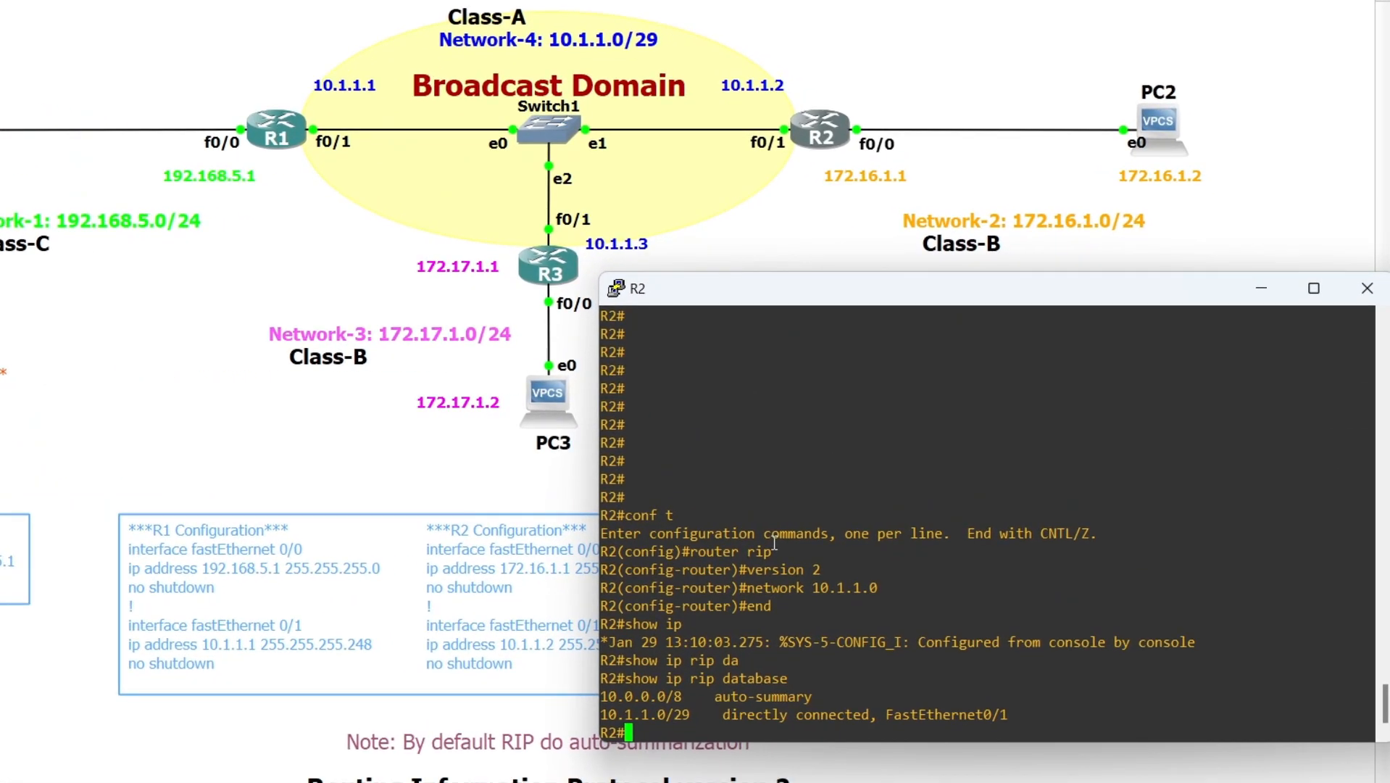
key(Return)
text(show ip rip da)
key(Tab)
key(Return)
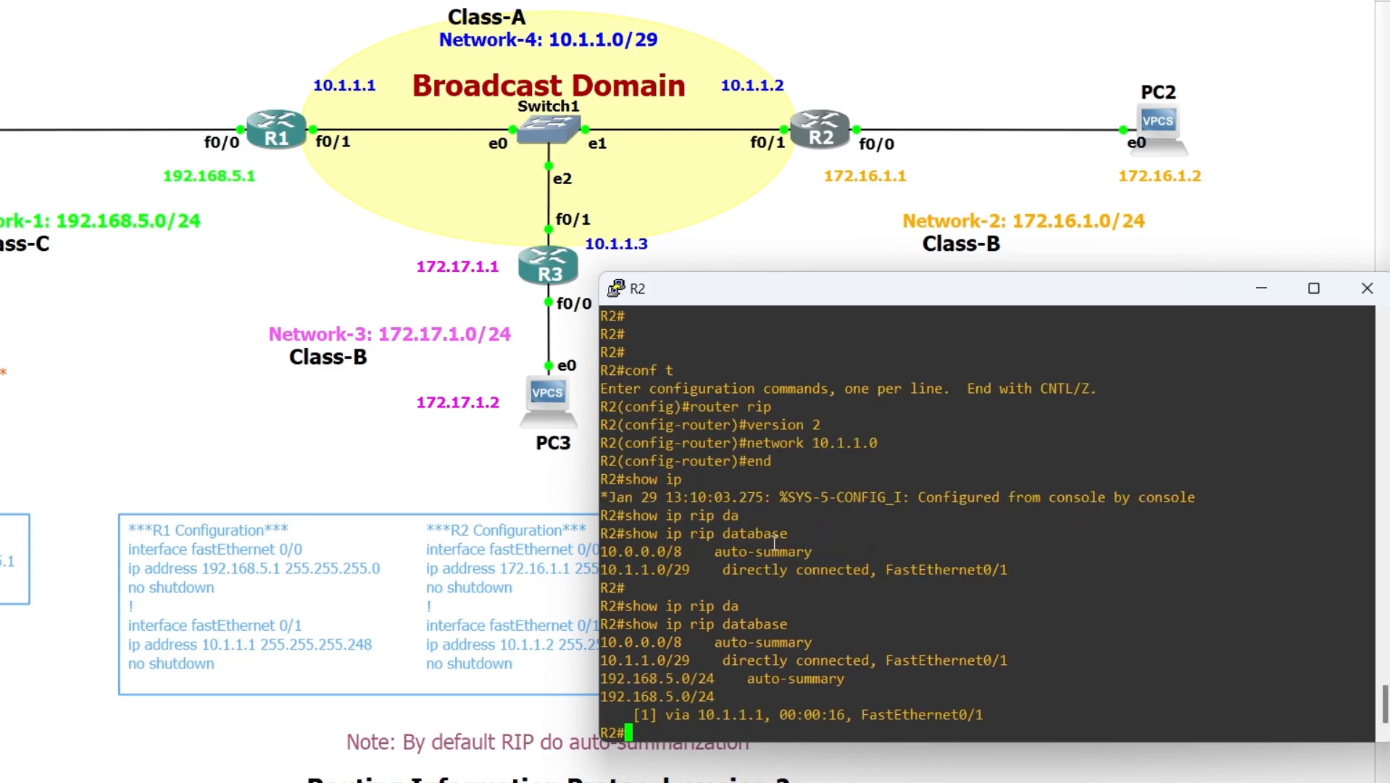
Examine the 192.168.5.0/24 entries in R2's RIP database, including hop count, next hop and outgoing interface
double_click(659, 680)
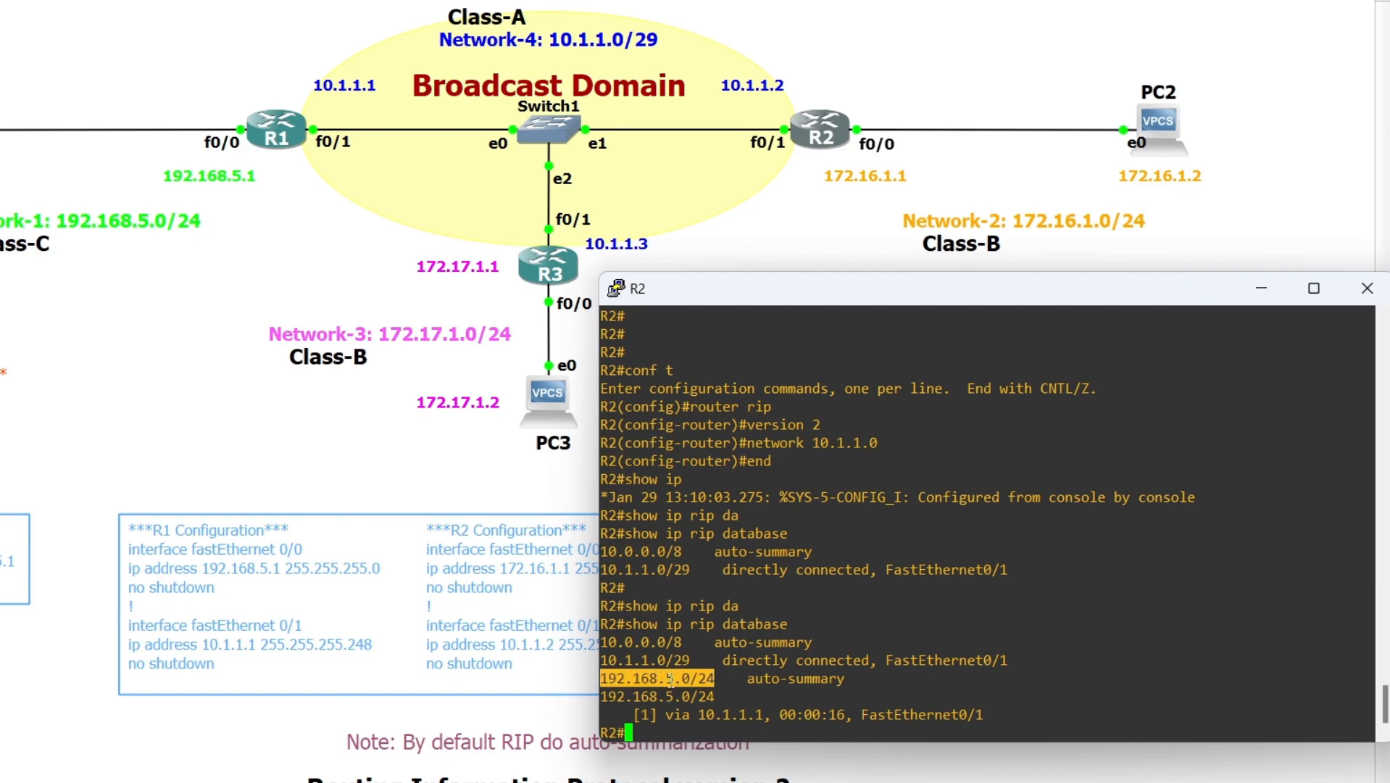
double_click(672, 697)
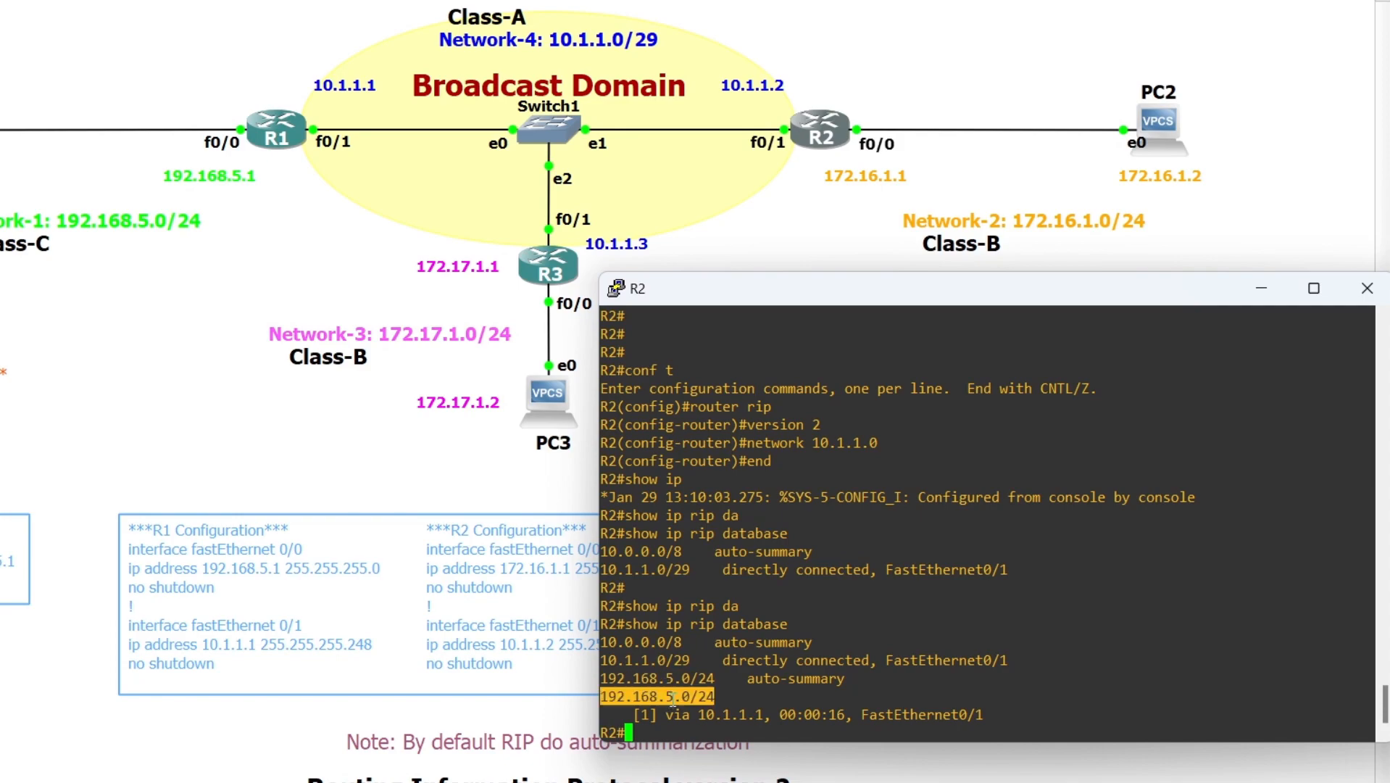
double_click(645, 715)
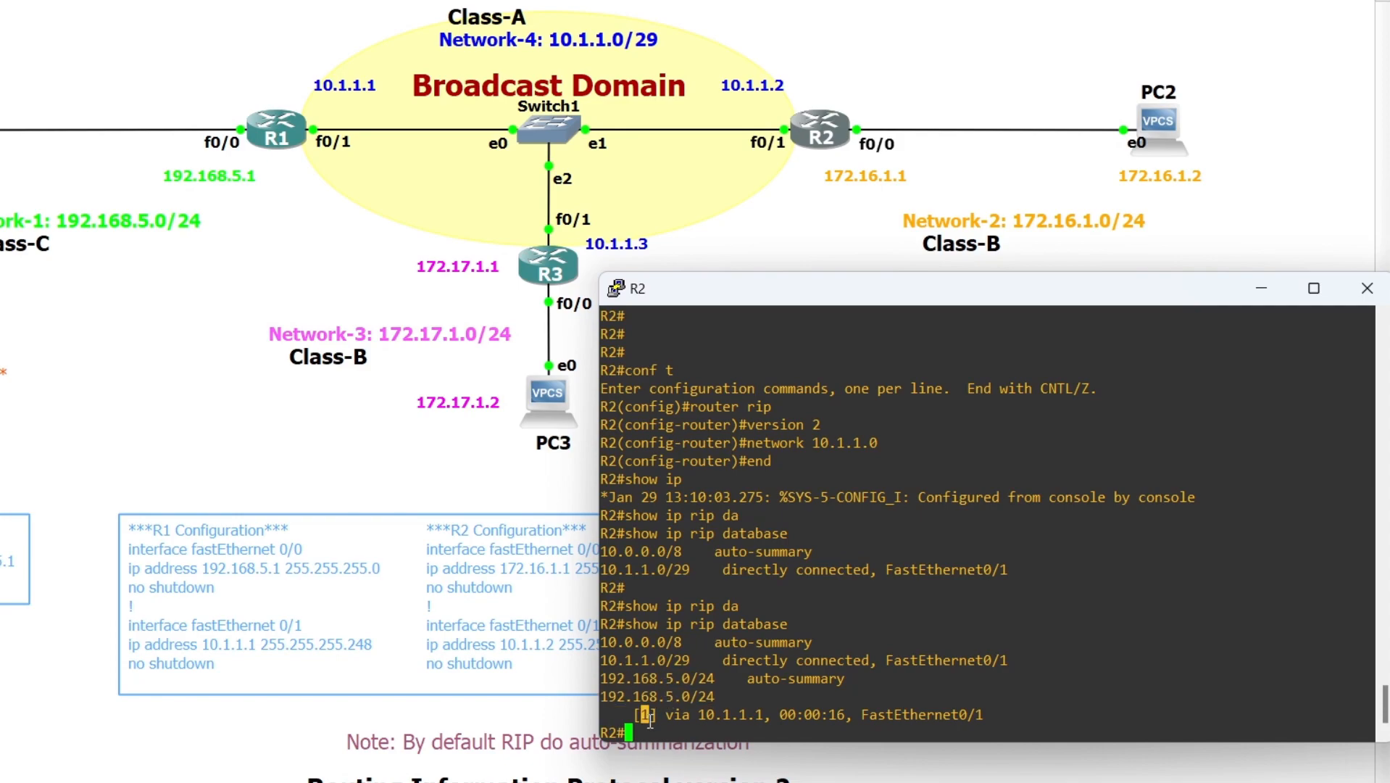
double_click(720, 714)
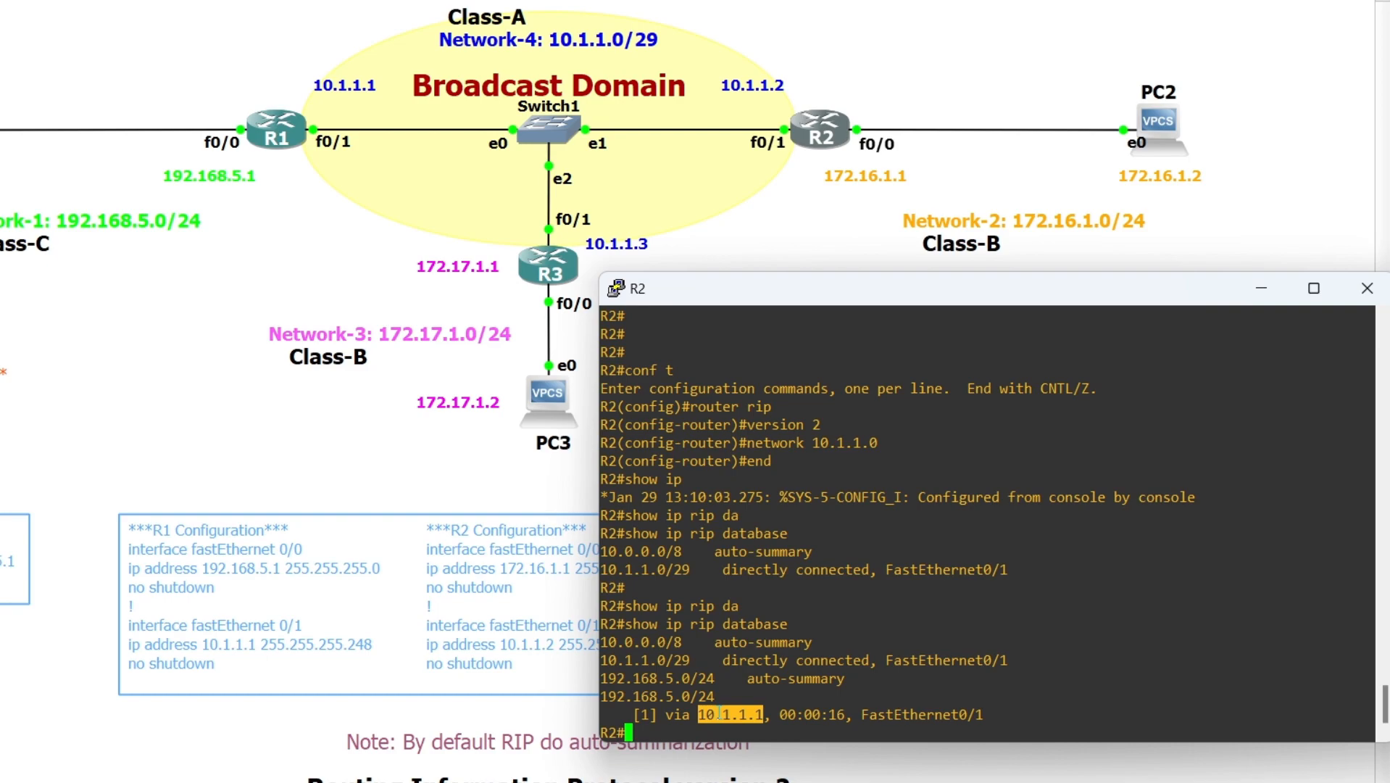
double_click(915, 714)
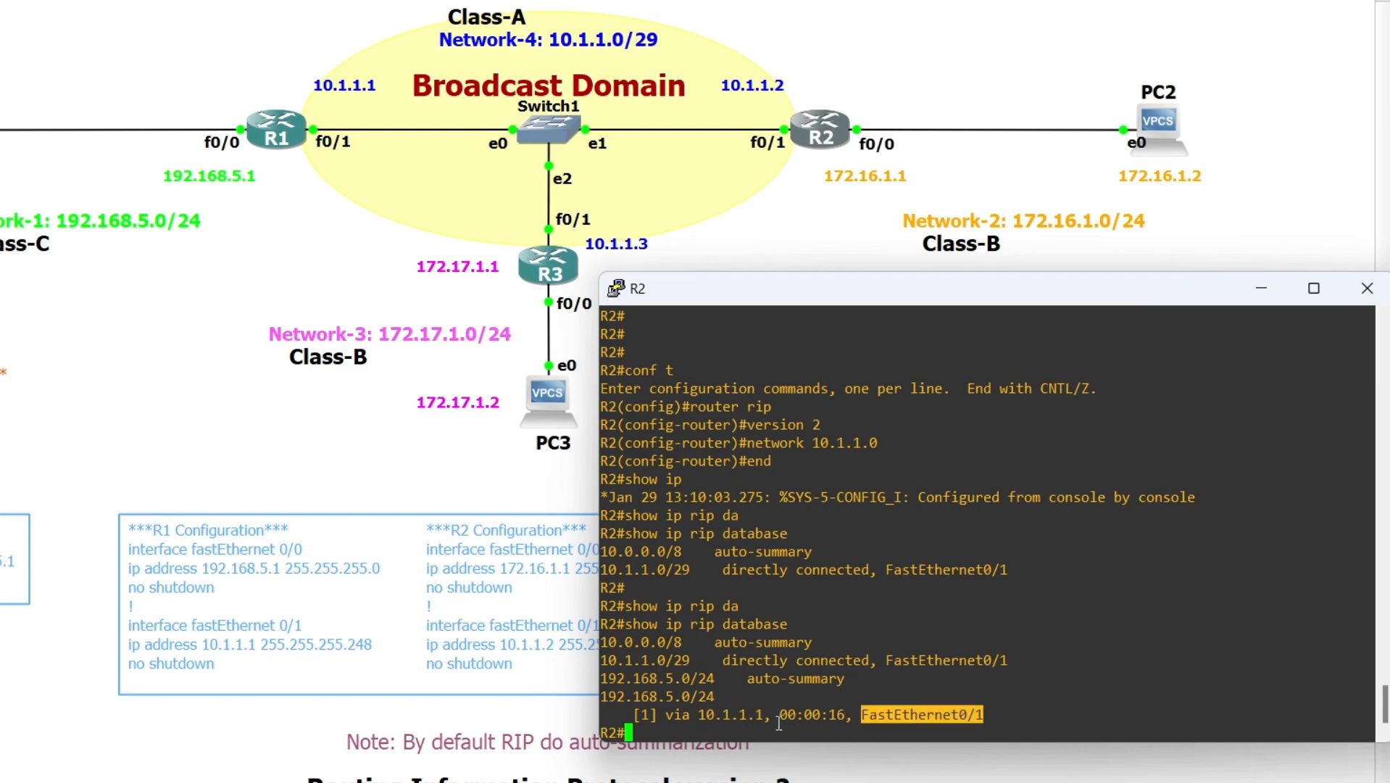
Display R2's IP routing table and examine the RIP route to 192.168.5.0/24, including its distance and metric, next hop and interface
click(690, 729)
text(show ip rou)
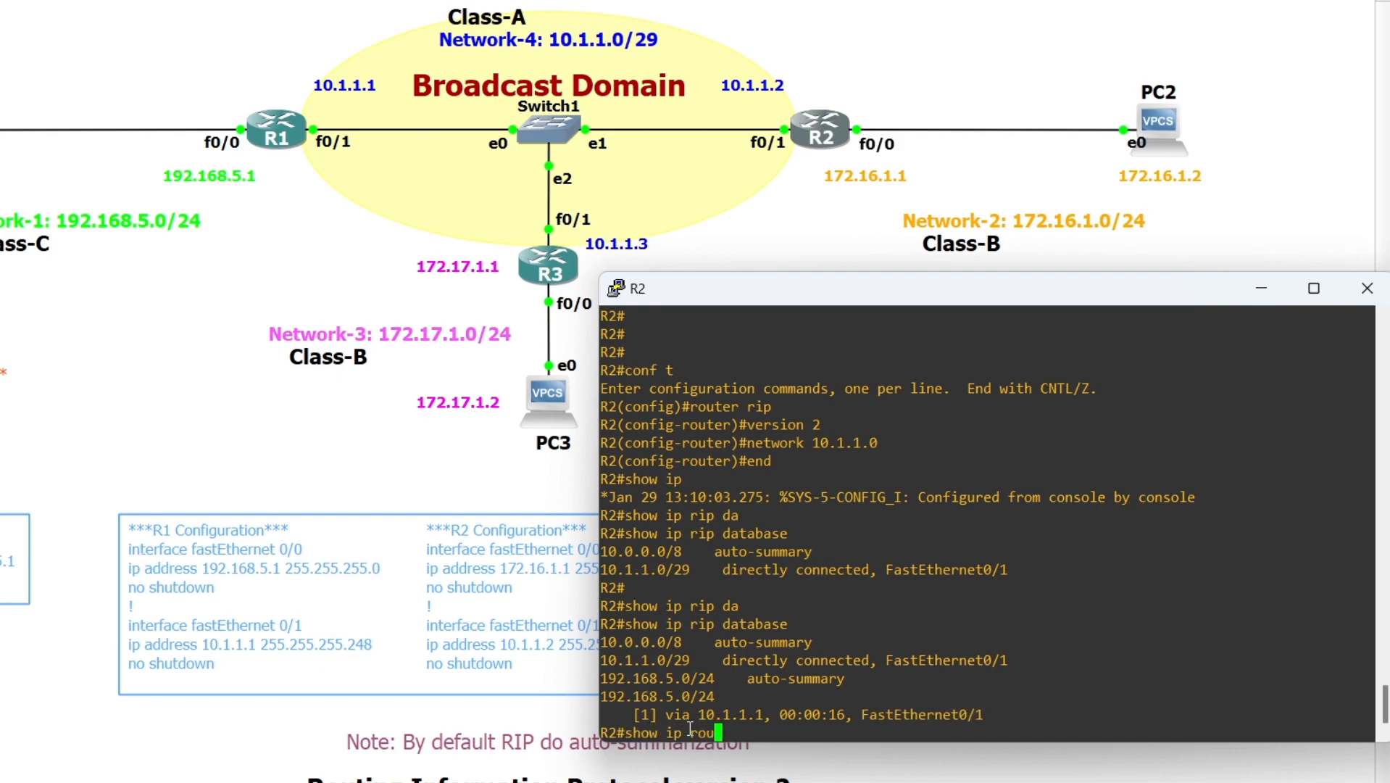
key(Tab)
key(Return)
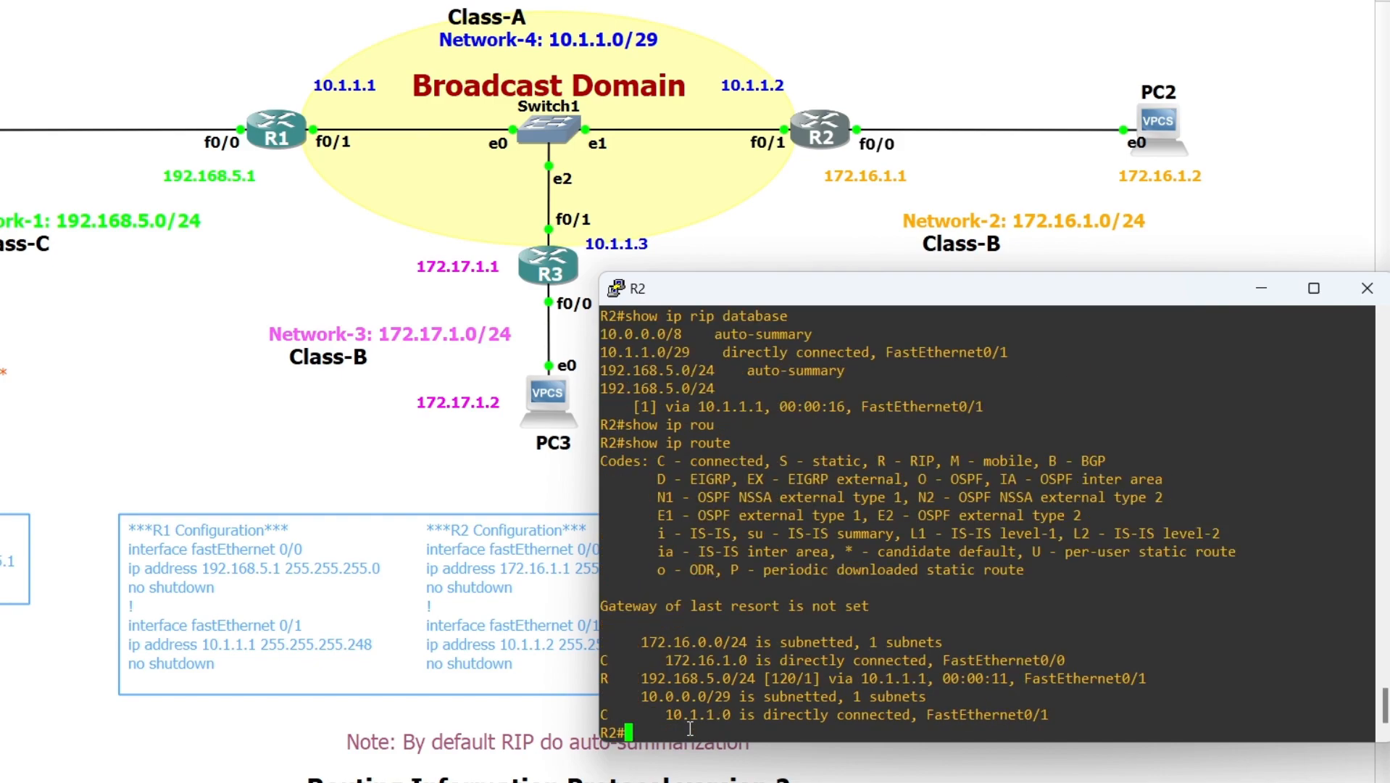
double_click(678, 679)
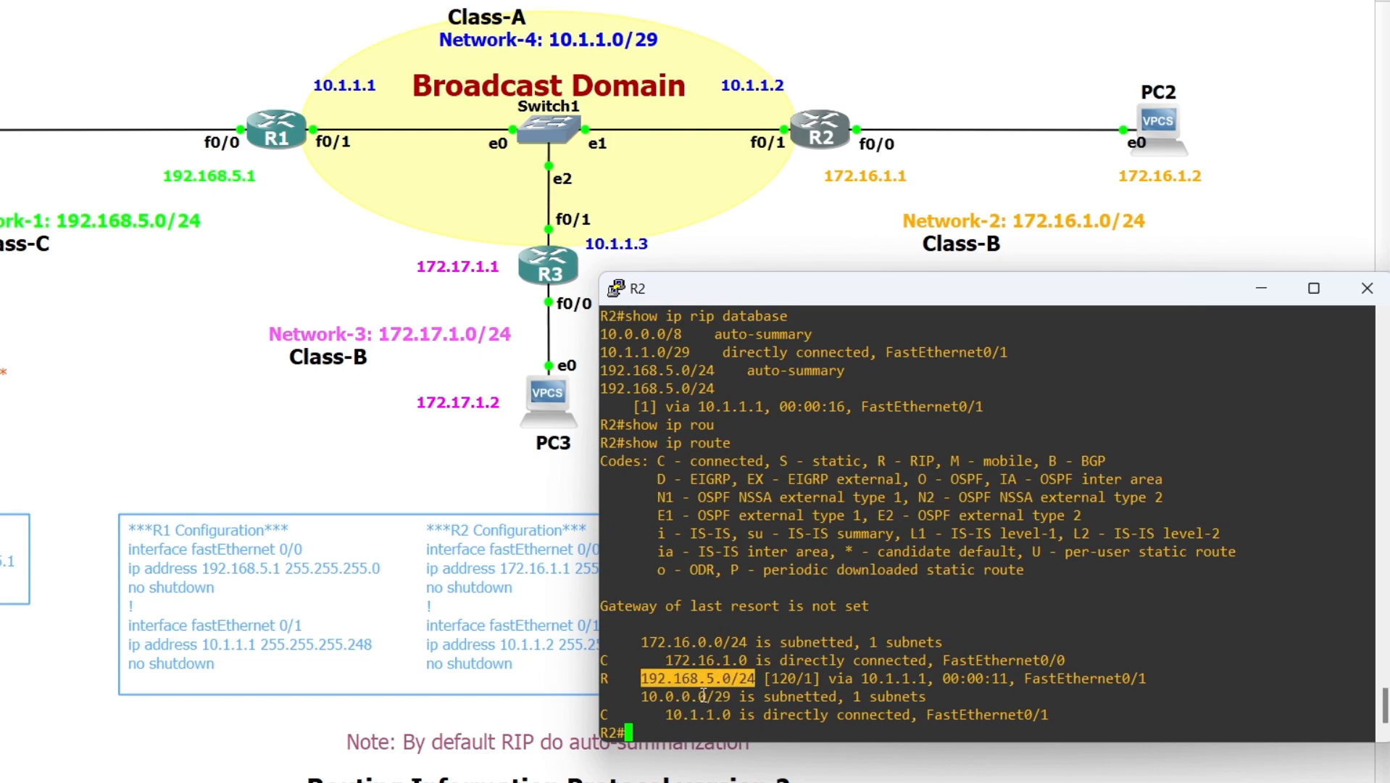
double_click(777, 678)
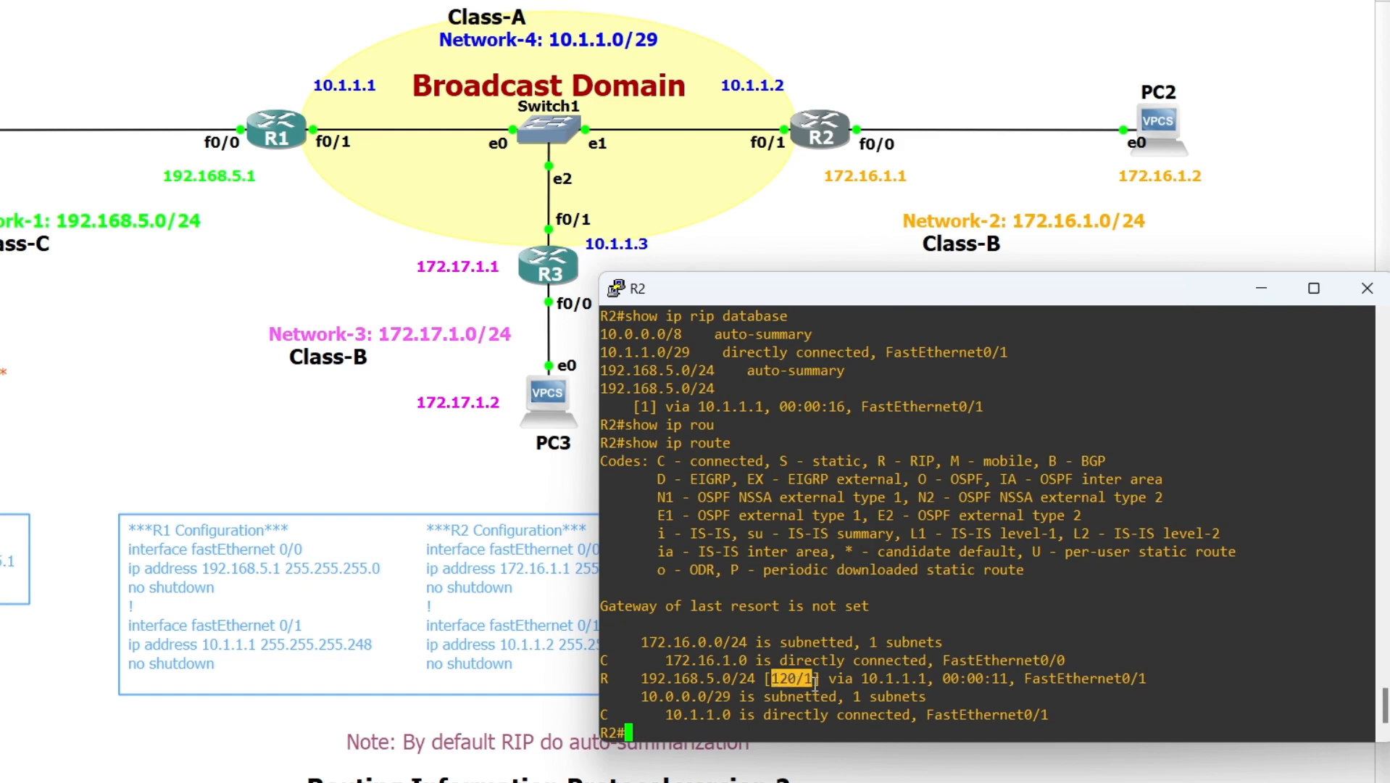
double_click(889, 679)
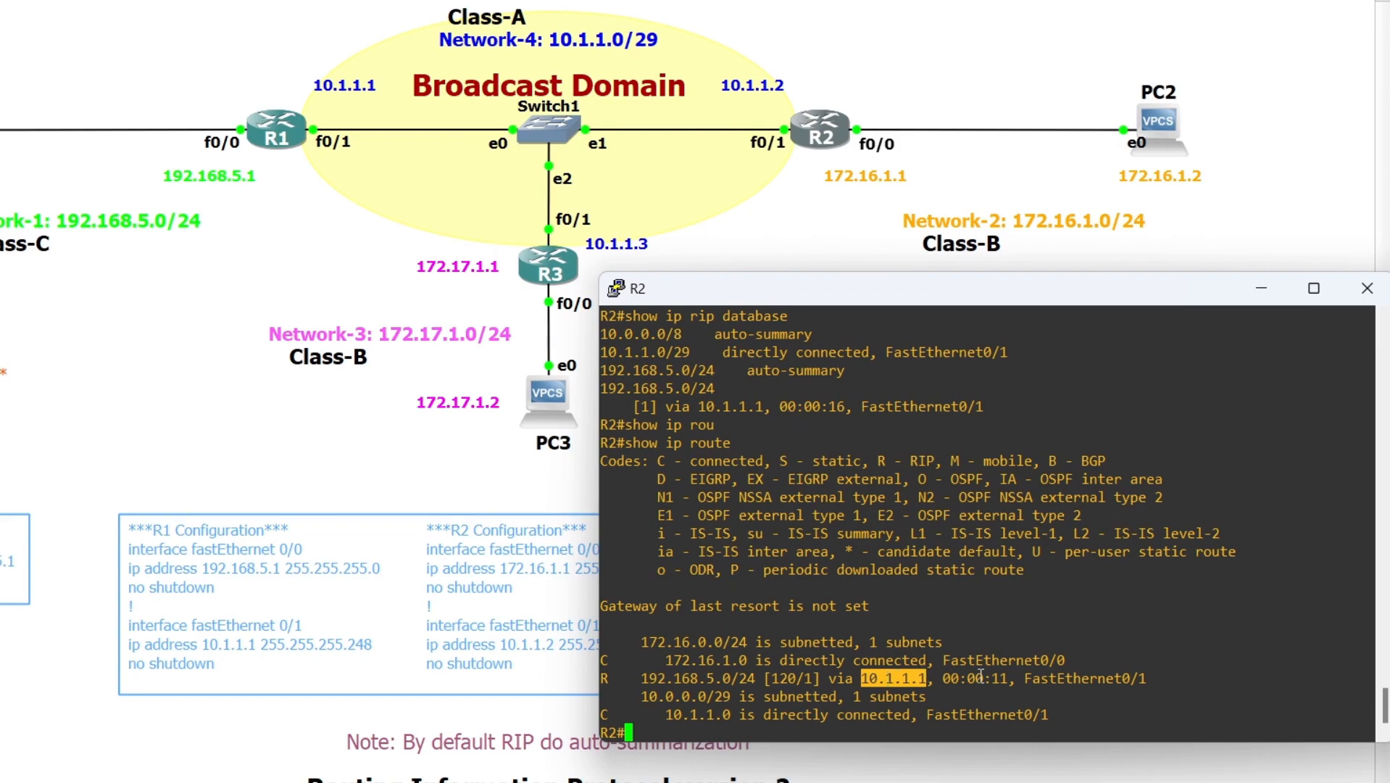
double_click(1080, 680)
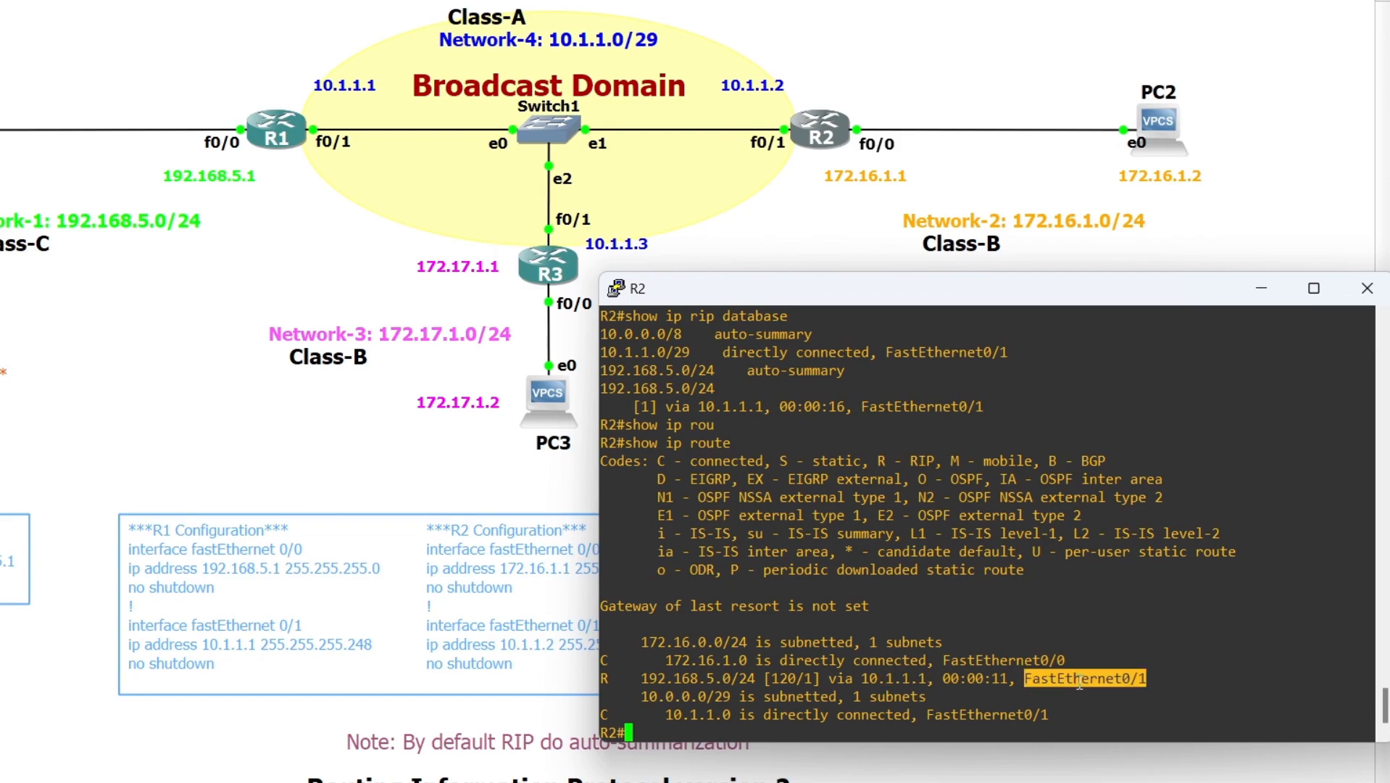
click(772, 726)
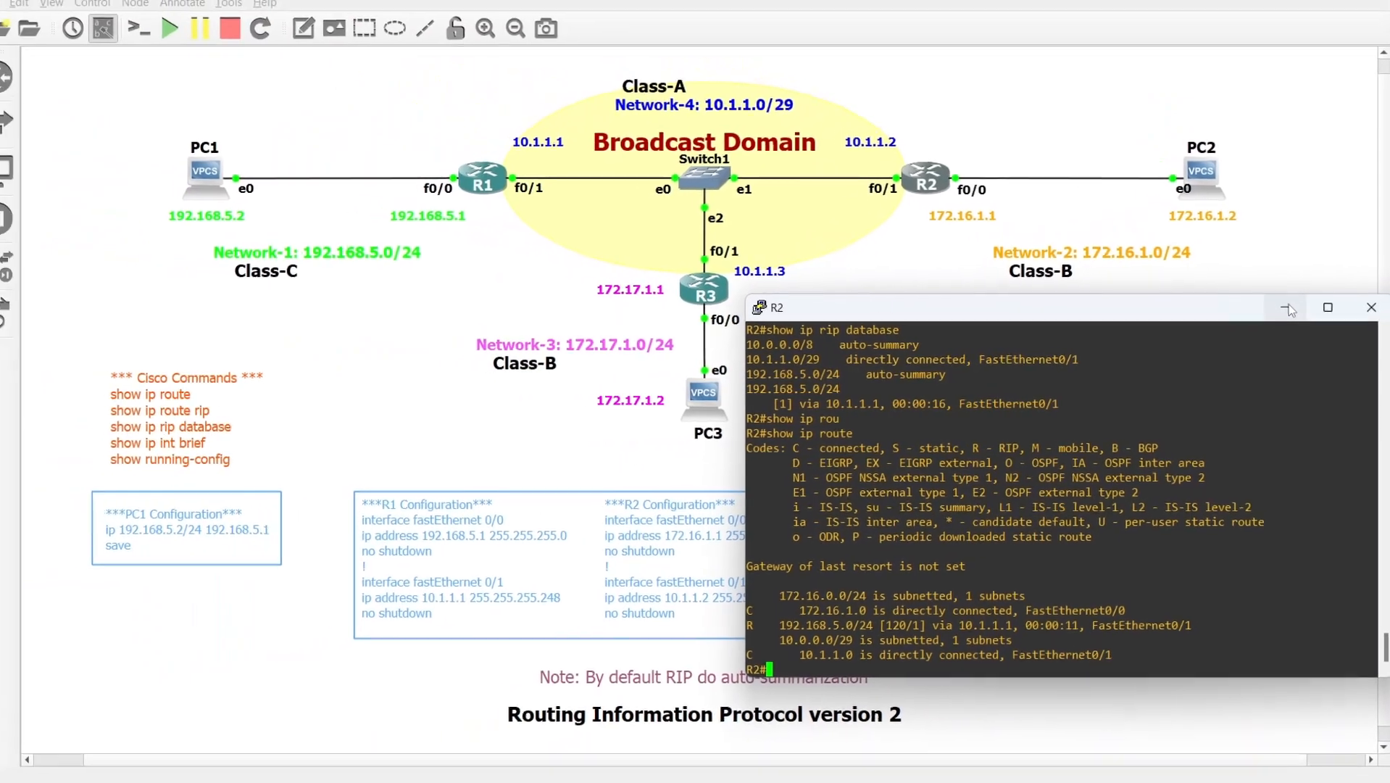
click(1273, 297)
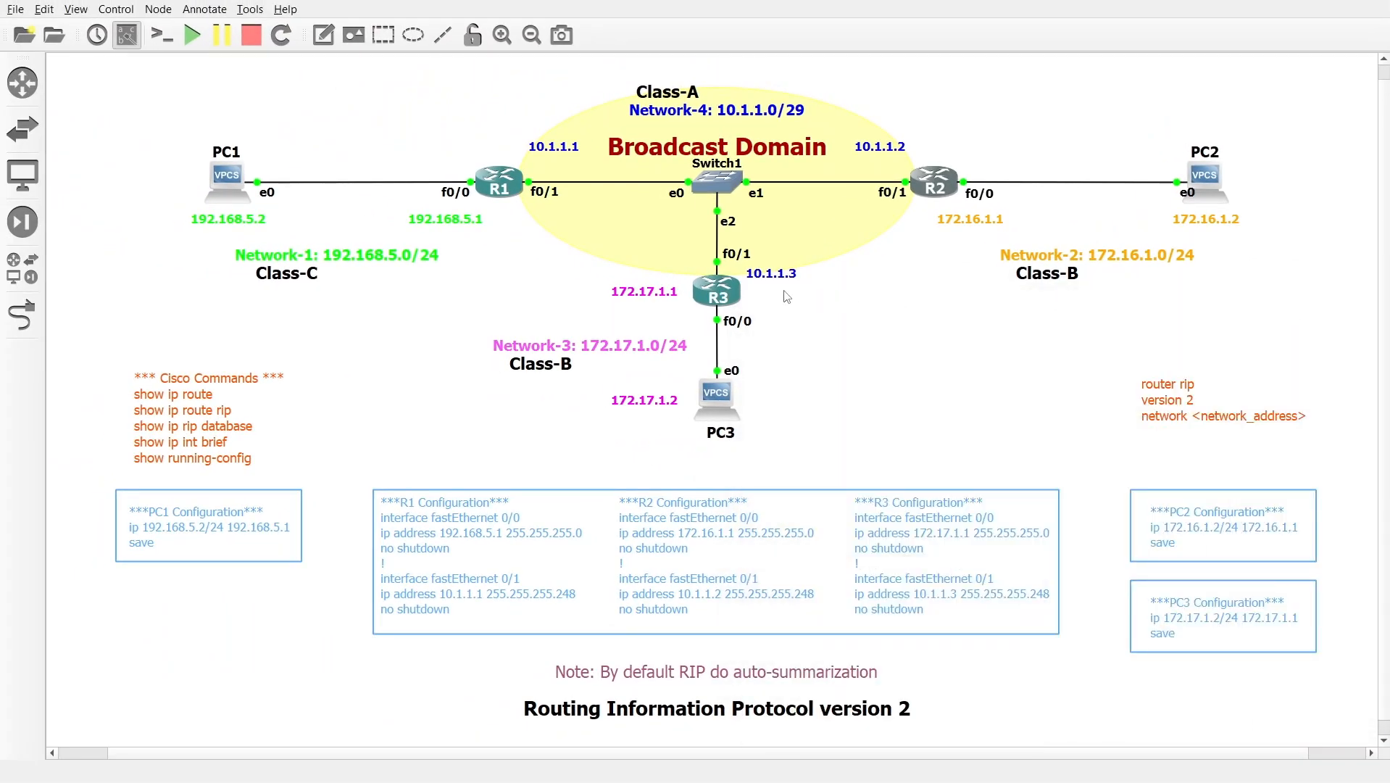
Switch to R3's console, display its RIP database and examine the auto-summary entry for 192.168.5.0/24
double_click(732, 291)
click(729, 411)
double_click(717, 290)
text(show ip rip )
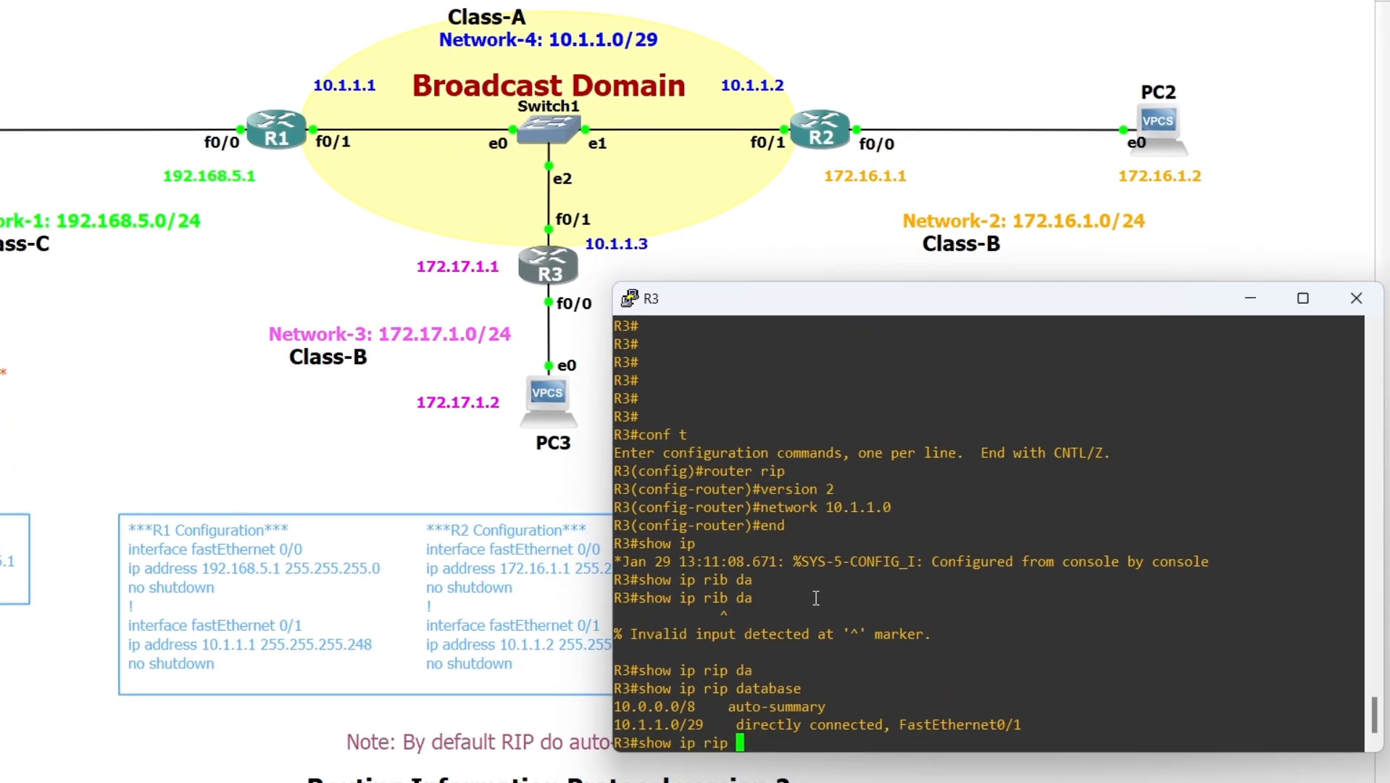
text(da)
key(Tab)
key(Return)
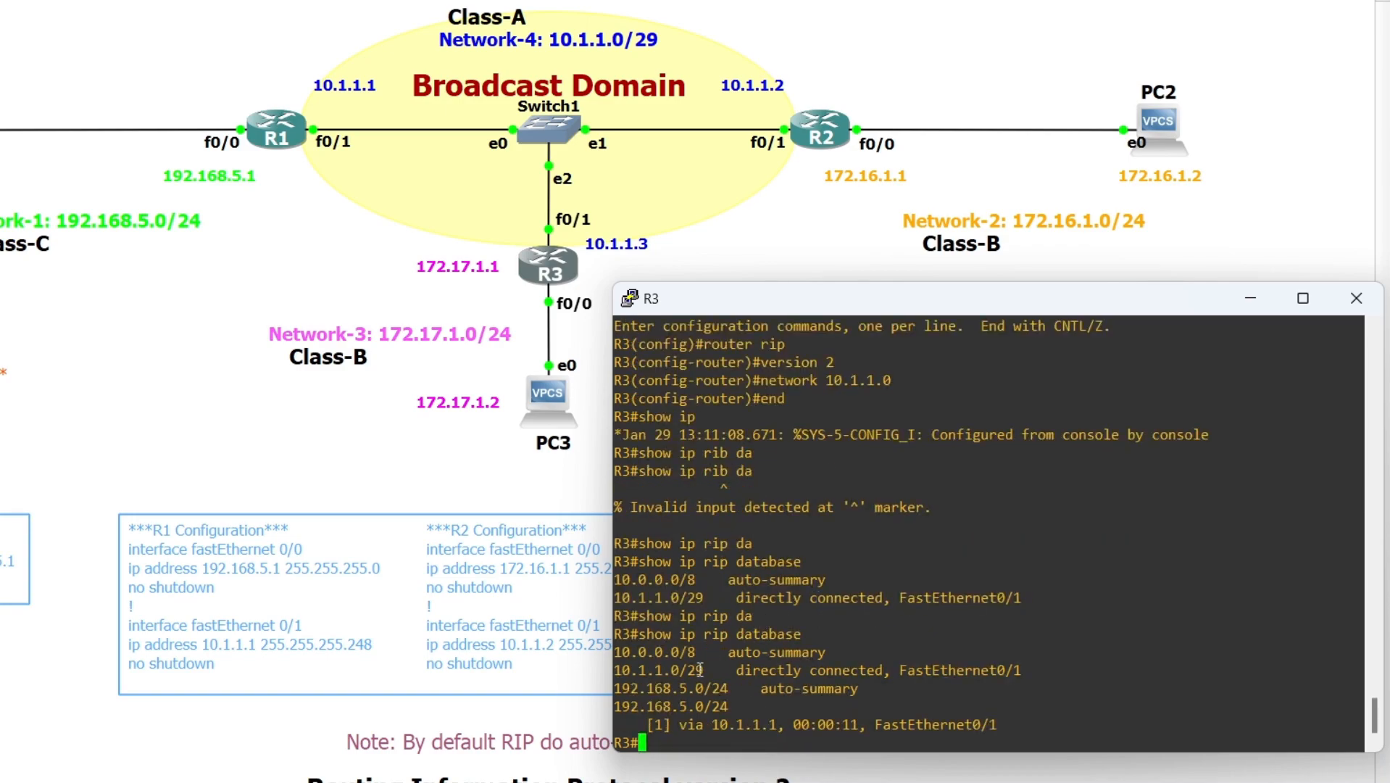
double_click(681, 687)
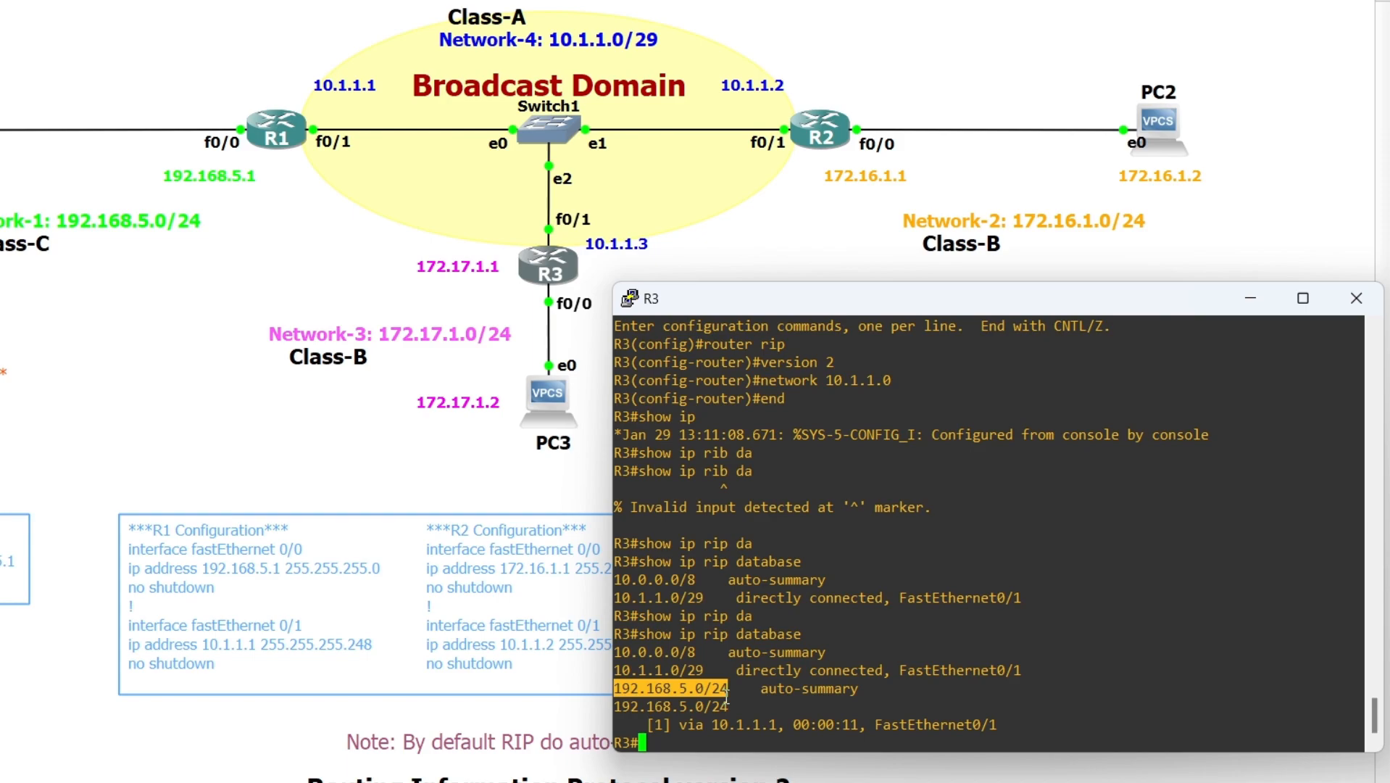
Examine the learned 192.168.5.0/24 entry in R3's RIP database, including its next hop and outgoing interface
double_click(696, 707)
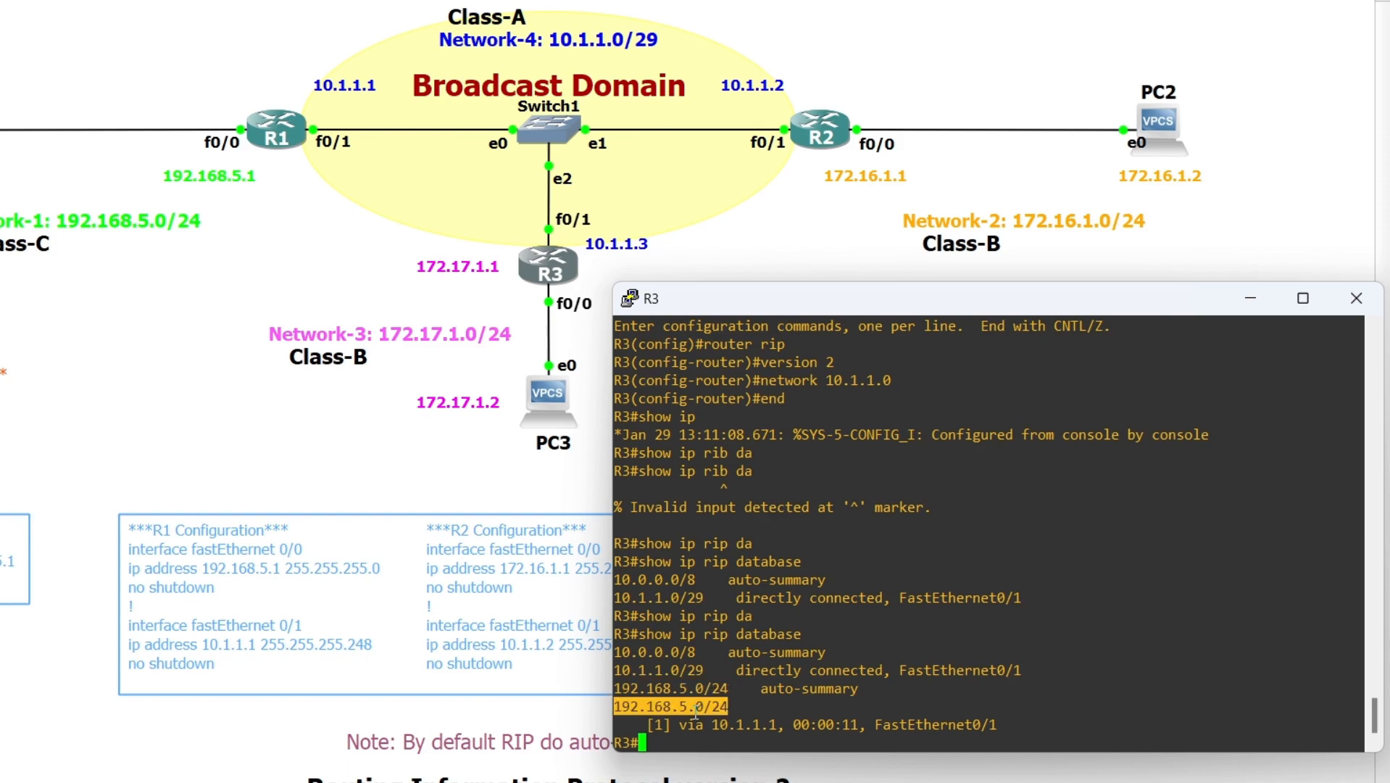
drag(651, 724, 777, 725)
click(732, 726)
double_click(732, 726)
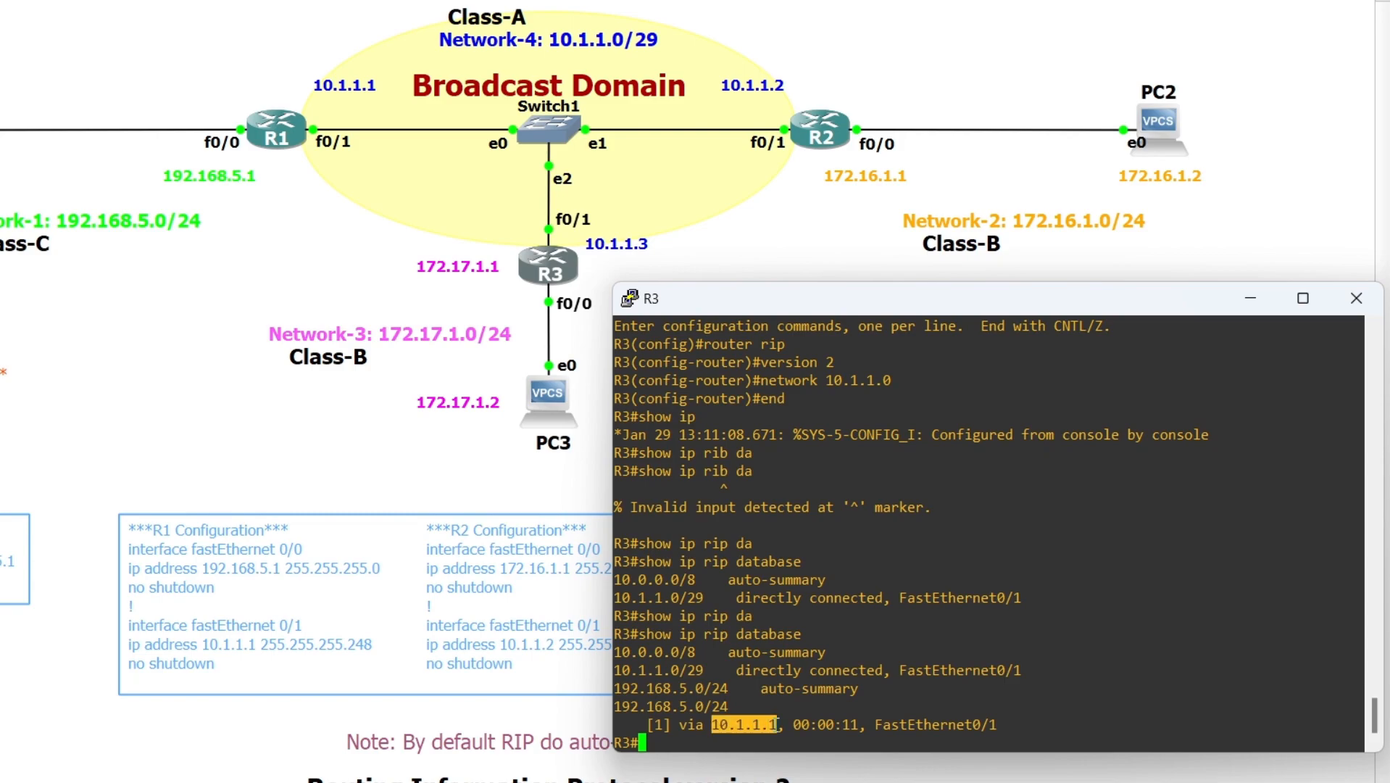
double_click(911, 725)
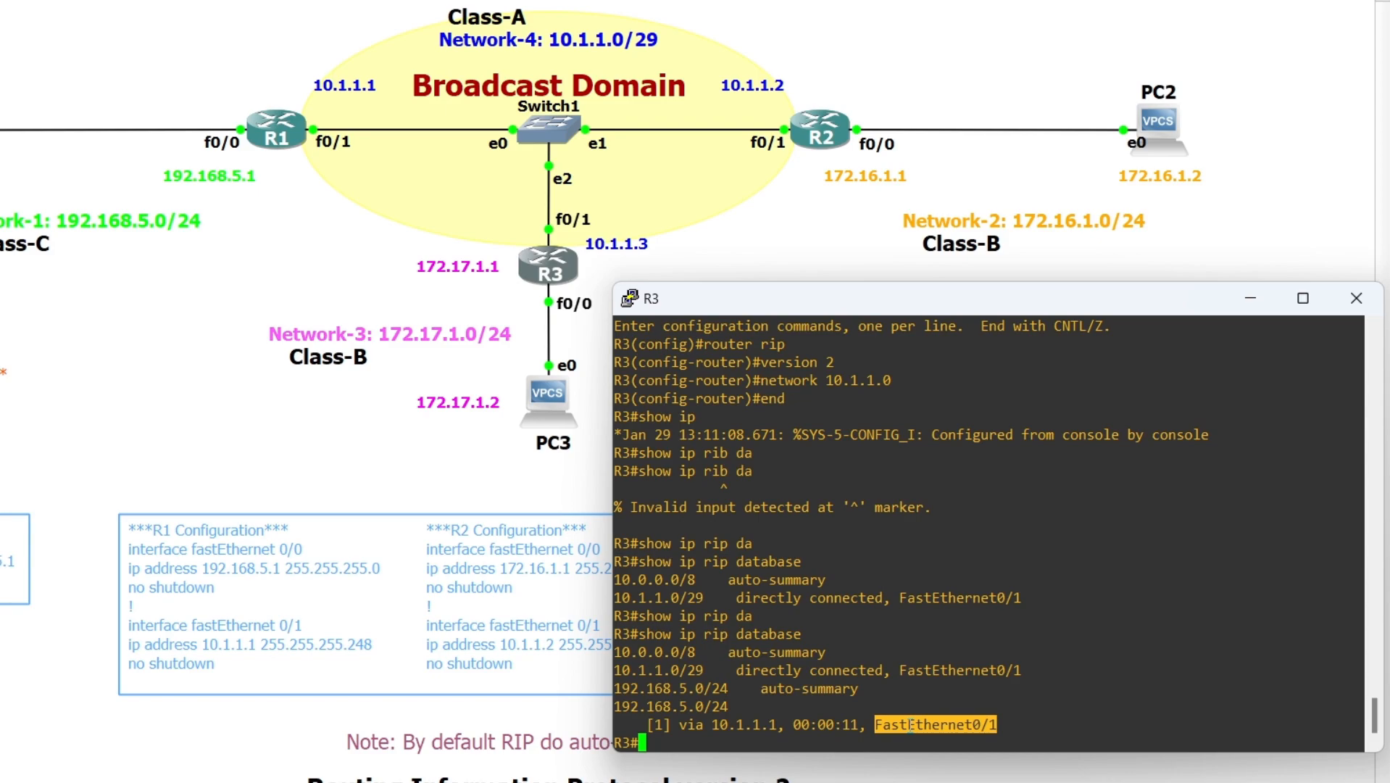
Display R3's IP routing table, examine the 192.168.5.0/24 RIP route's distance and metric, next hop and interface, and minimize the console
click(779, 738)
text(show ip rou)
key(Tab)
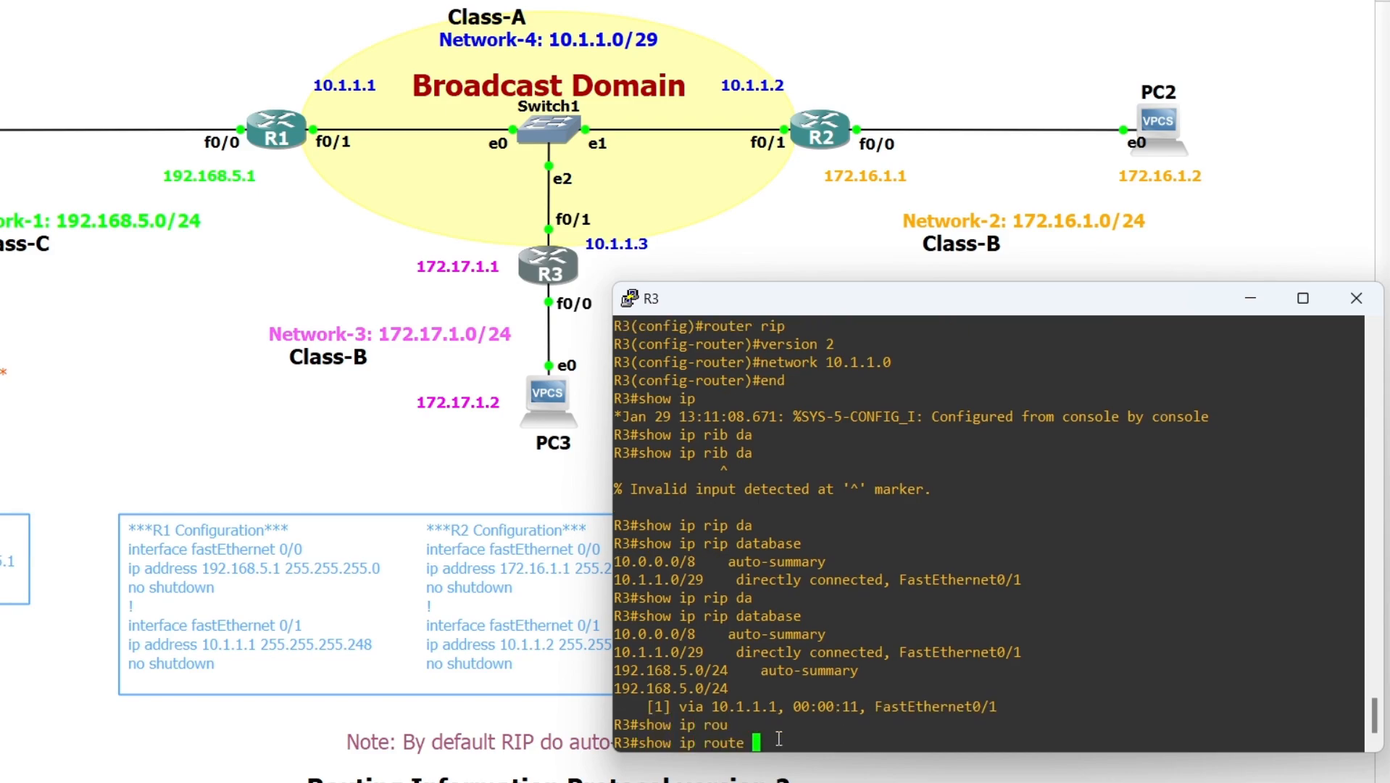
key(Return)
double_click(726, 688)
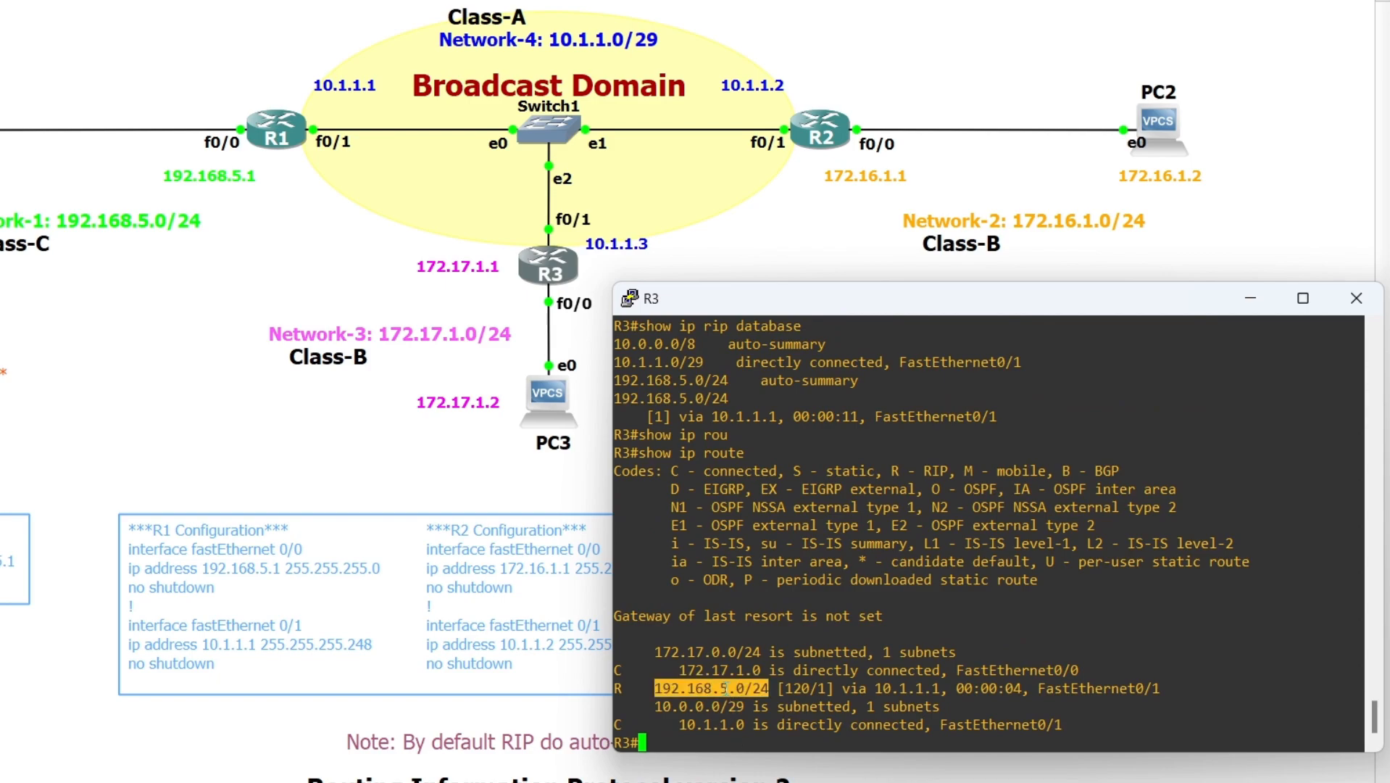
double_click(793, 688)
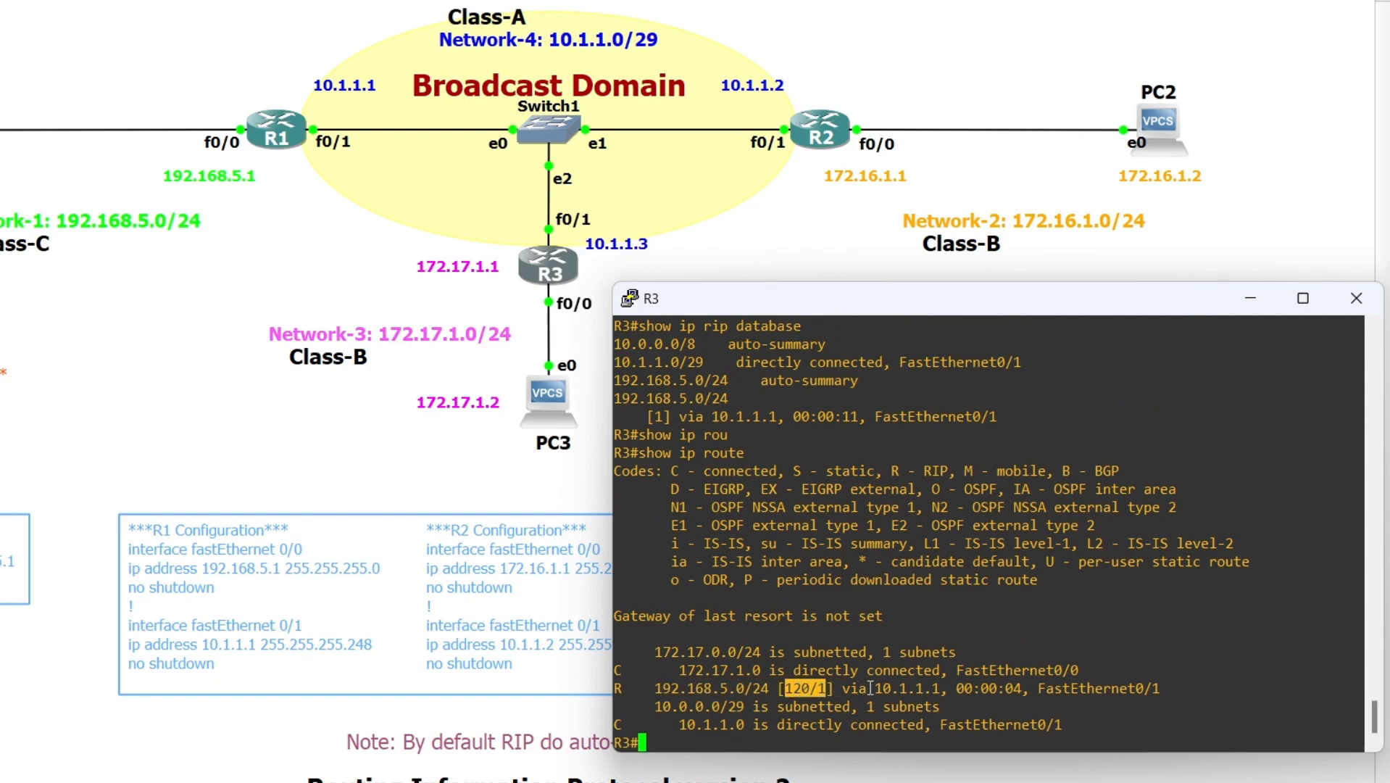
double_click(900, 688)
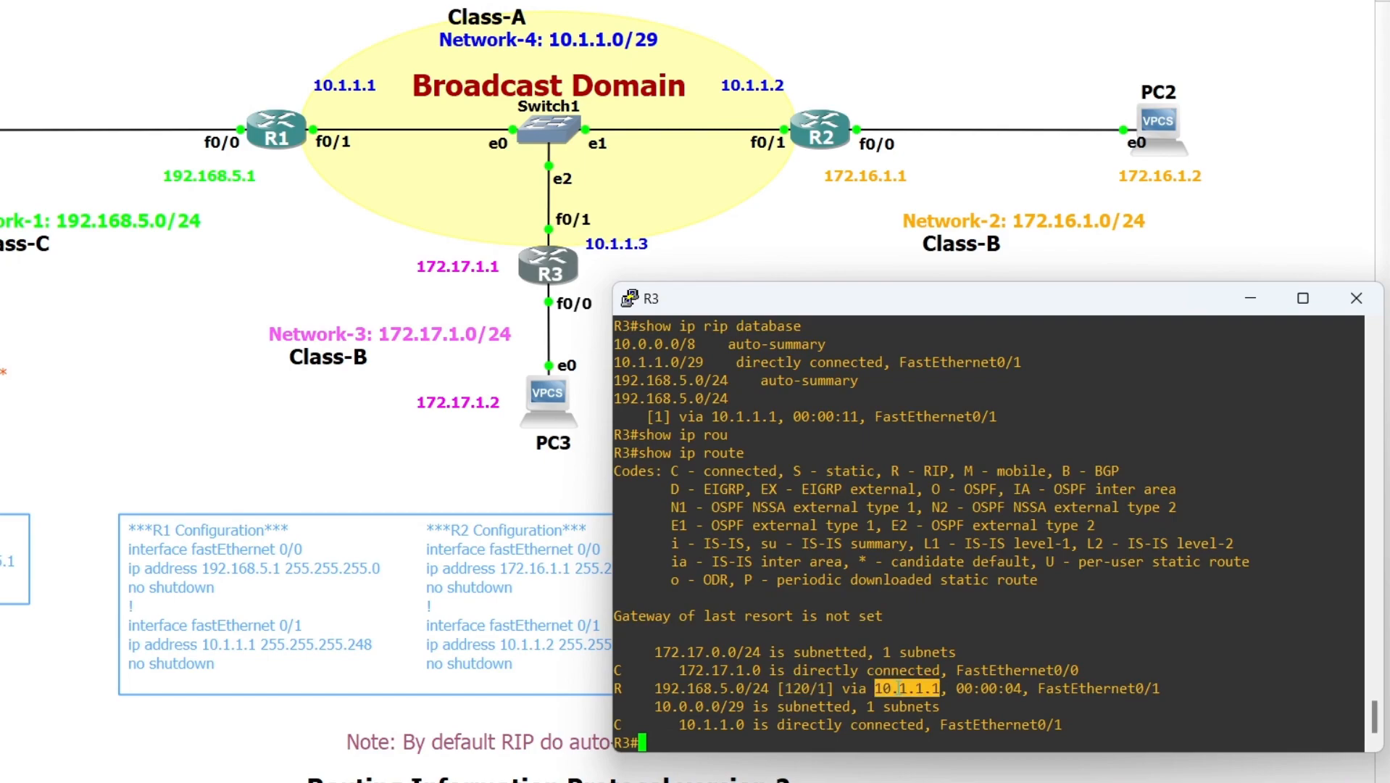
double_click(1082, 690)
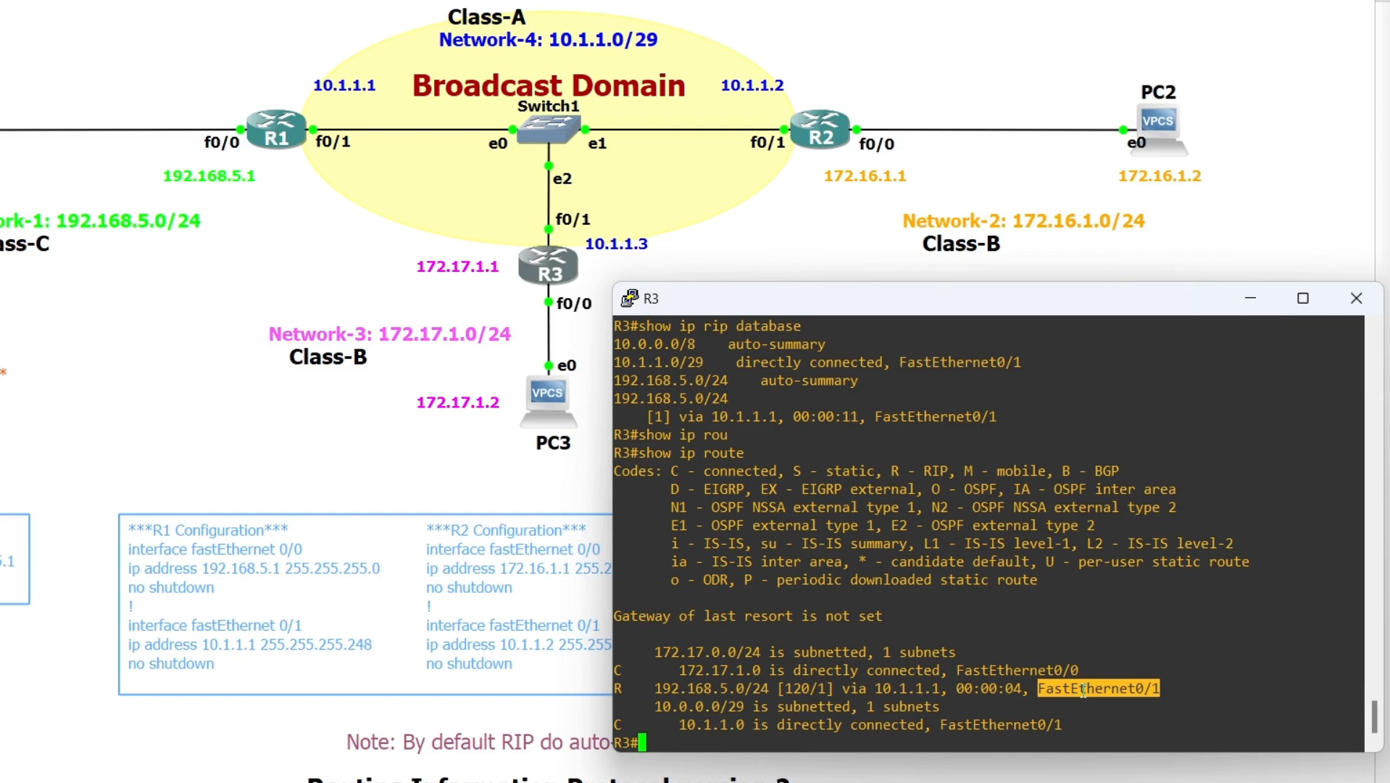
click(989, 738)
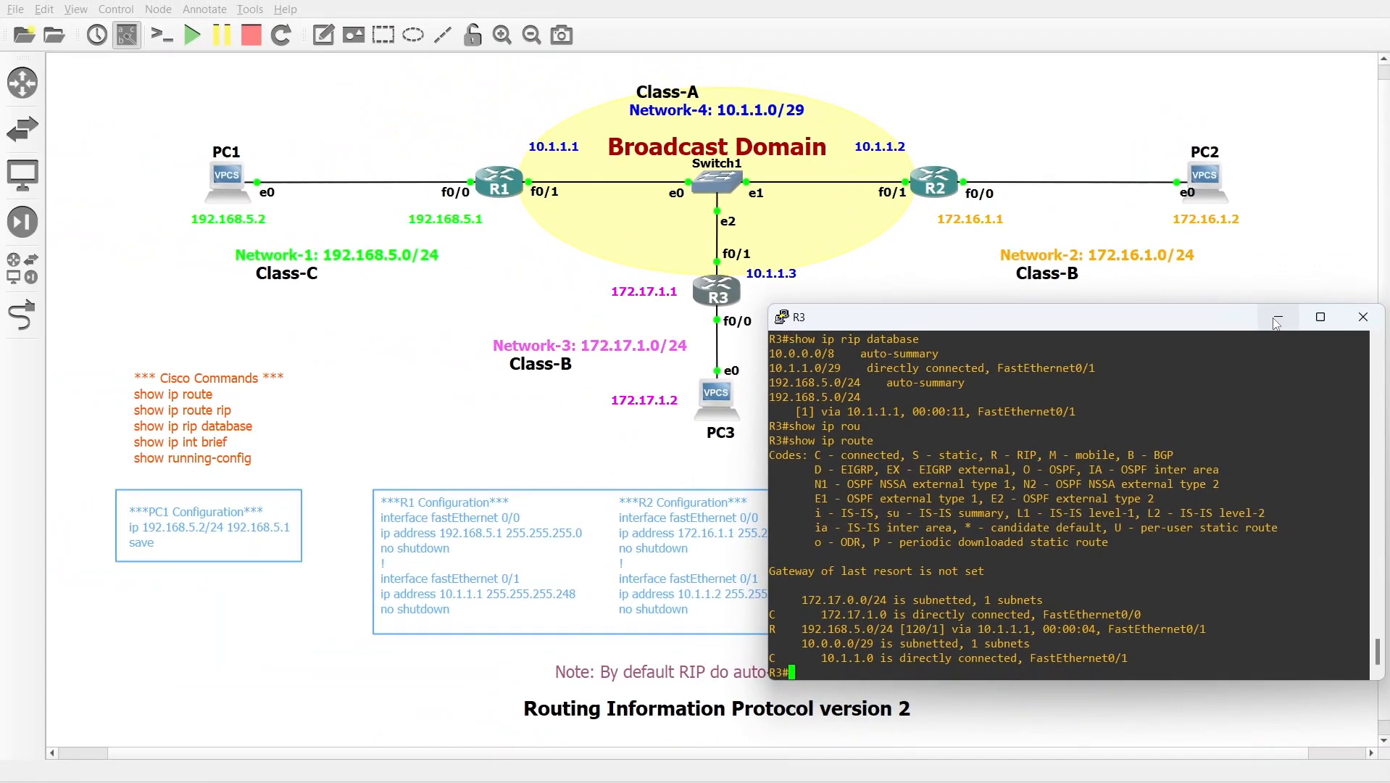
click(1278, 319)
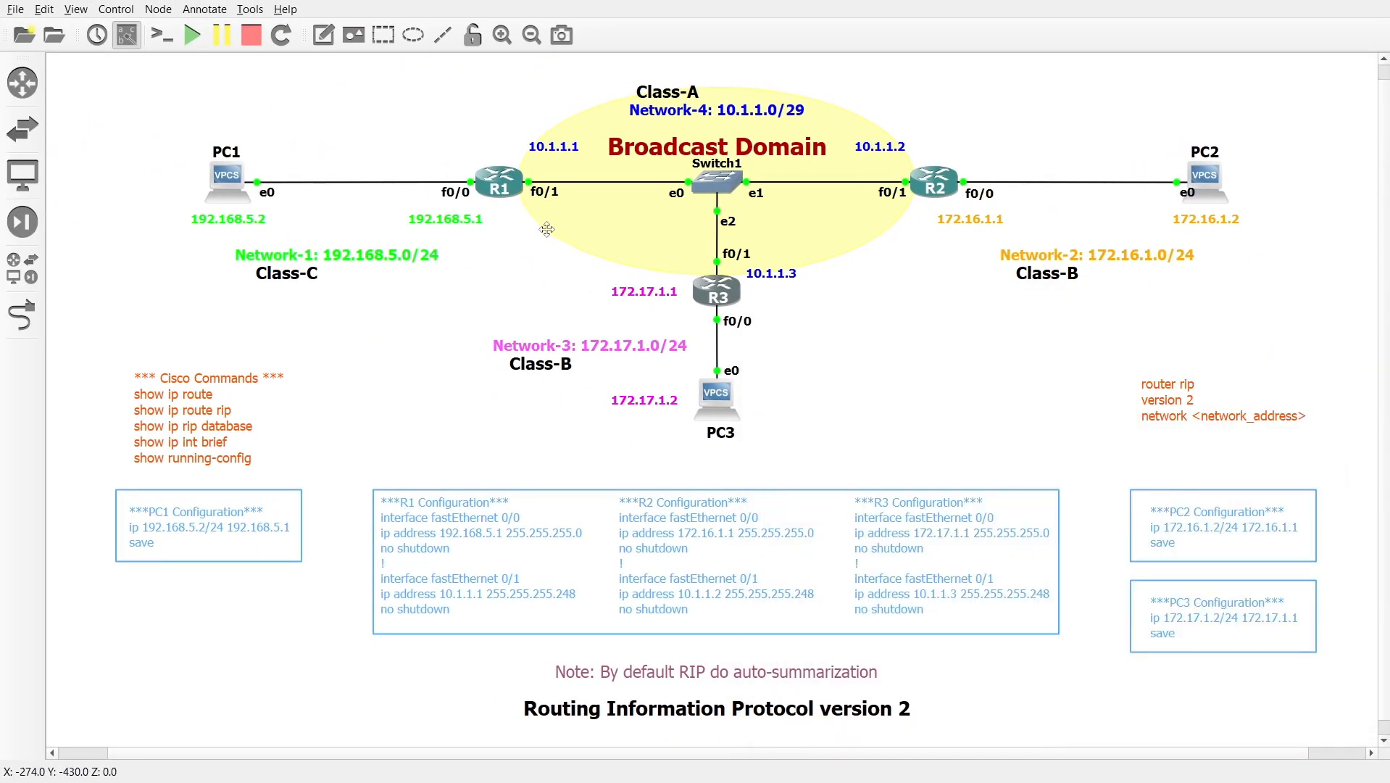